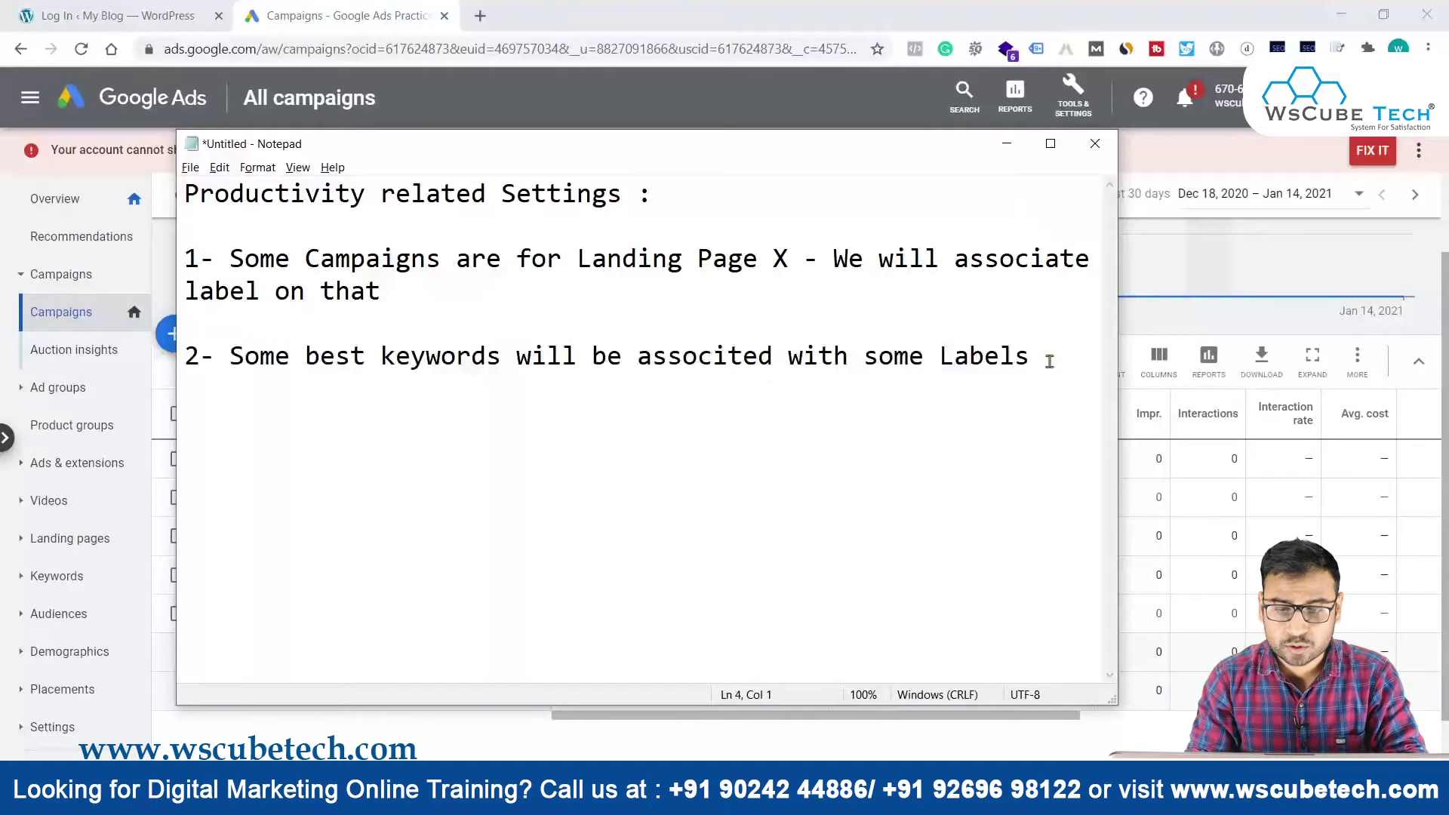
Add a third point to the Notepad list: "Some Campaigns are for Landing Page Y - We will associate label on that"
{"action": "type", "text": "1- Some Campaigns are for Landing Page X - We will associate label on that"}
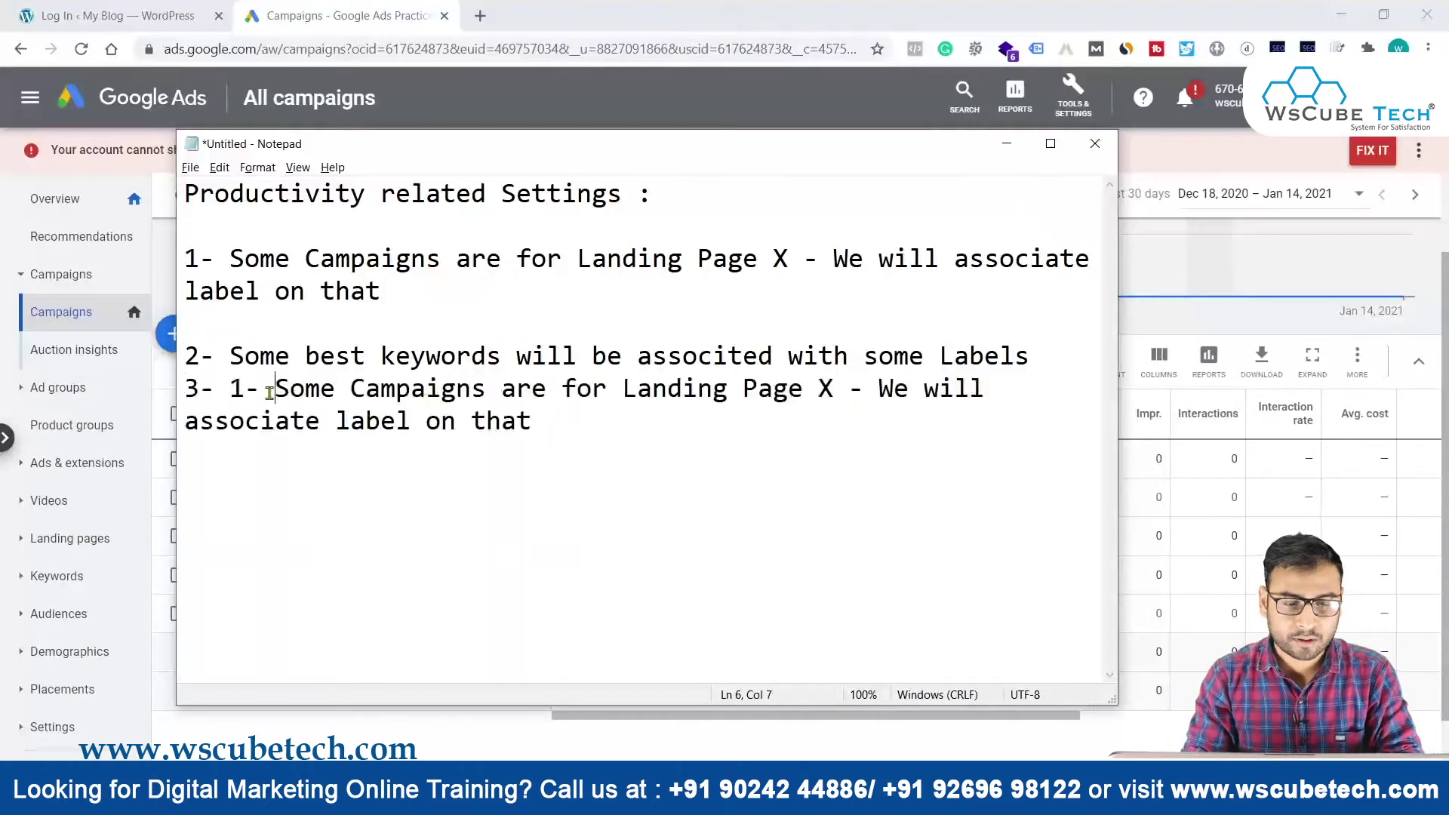
{"action": "key", "text": "BackSpace"}
{"action": "key", "text": "BackSpace"}
{"action": "key", "text": "BackSpace"}
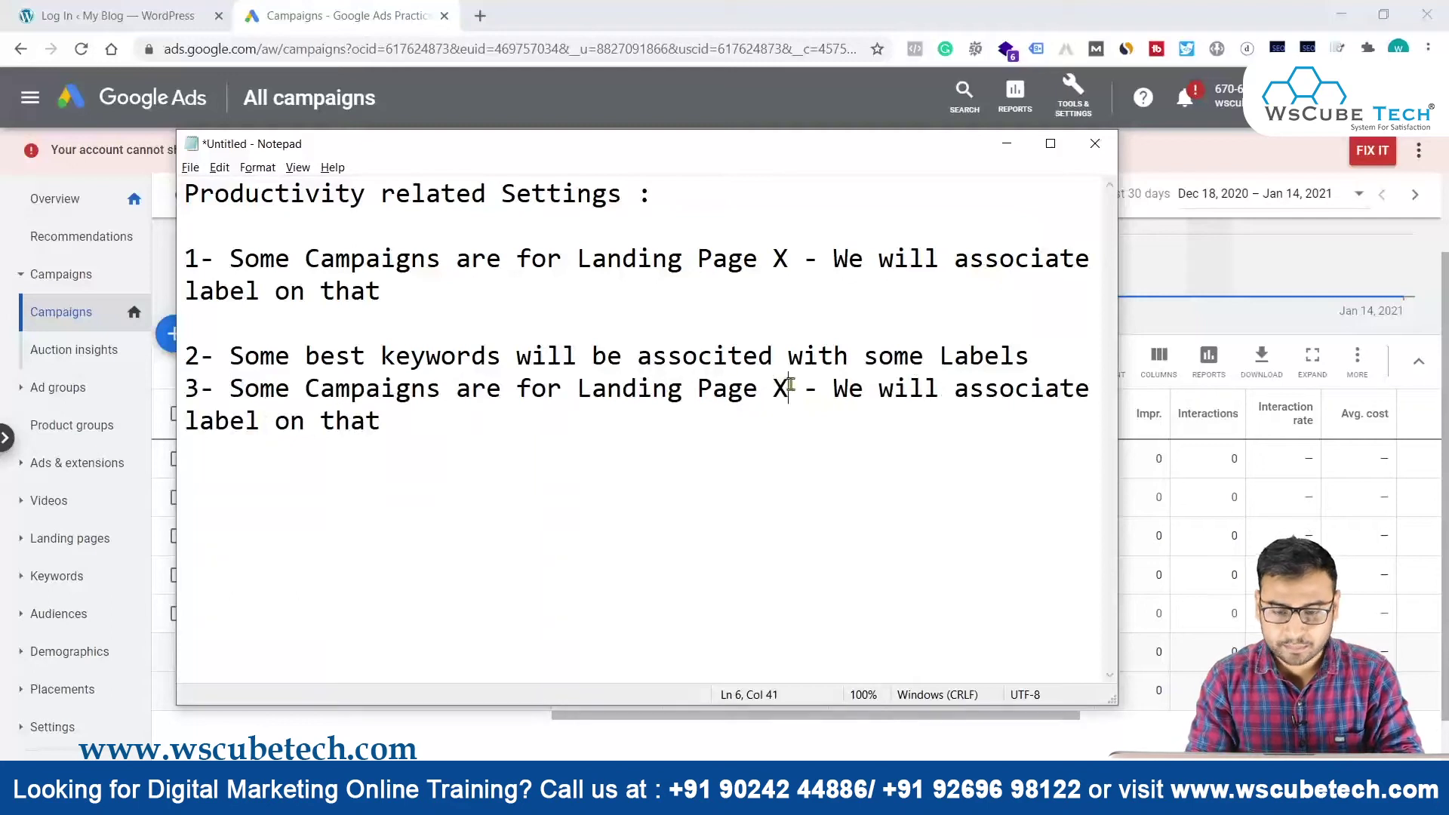
{"action": "type", "text": "+"}
{"action": "key", "text": "BackSpace"}
{"action": "key", "text": "BackSpace"}
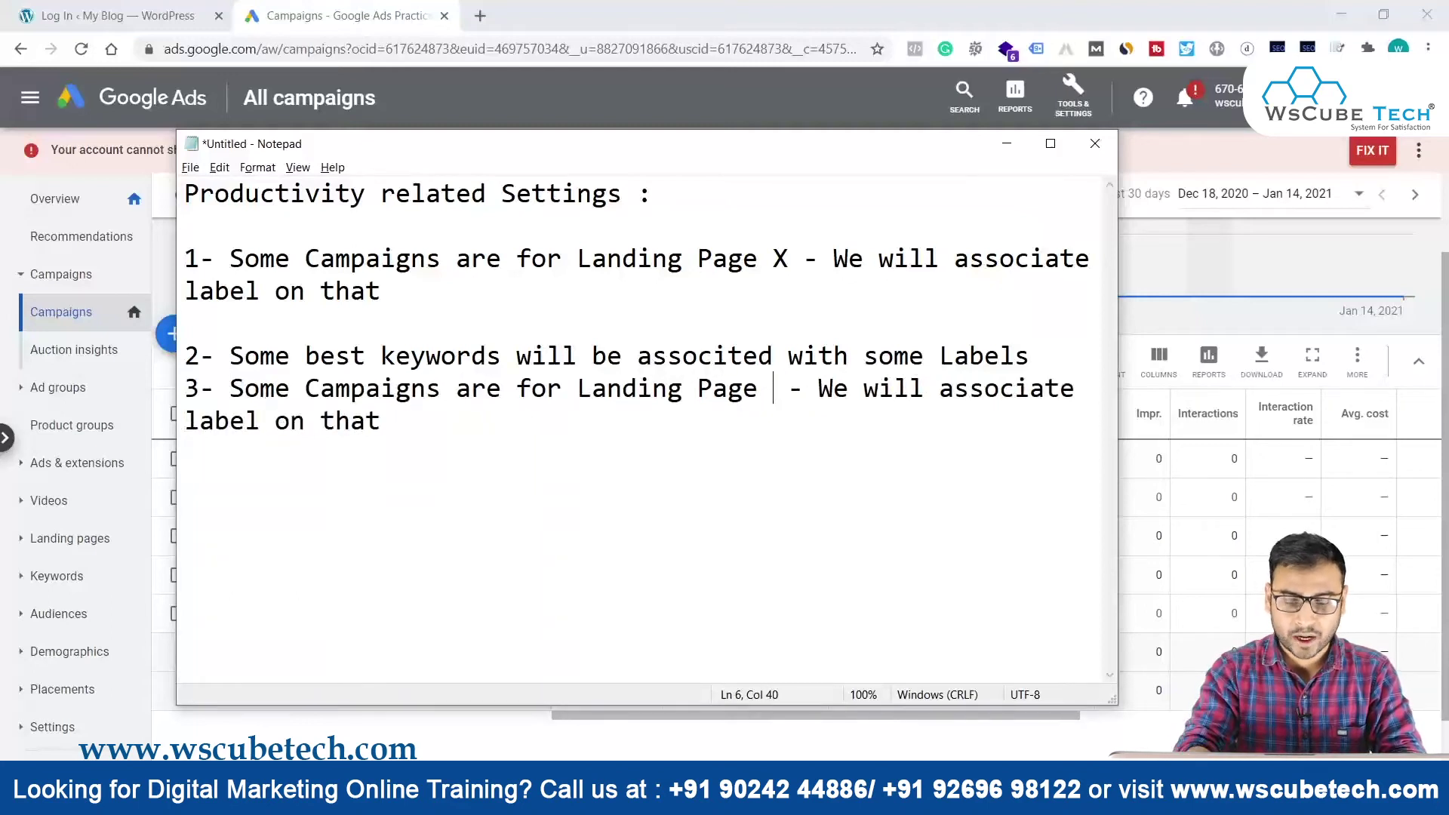
{"action": "type", "text": "Y+"}
{"action": "key", "text": "BackSpace"}
Switch to Google Ads and create a label named "Landing Page X" for the Search-1 and Demo Video Campaign campaigns
{"action": "left_click", "coordinate": [1246, 300]}
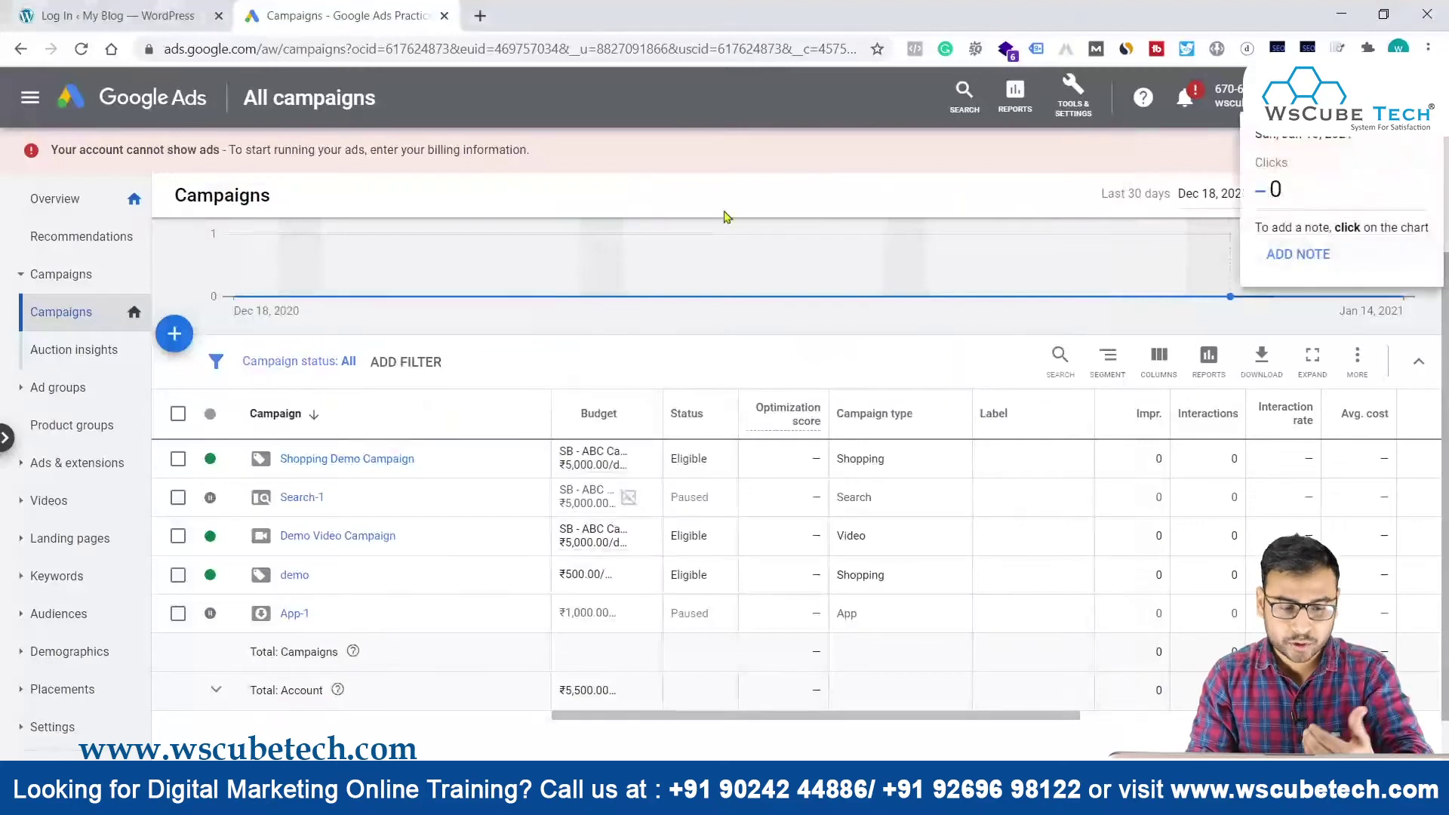
{"action": "left_click", "coordinate": [178, 497]}
{"action": "left_click", "coordinate": [178, 535]}
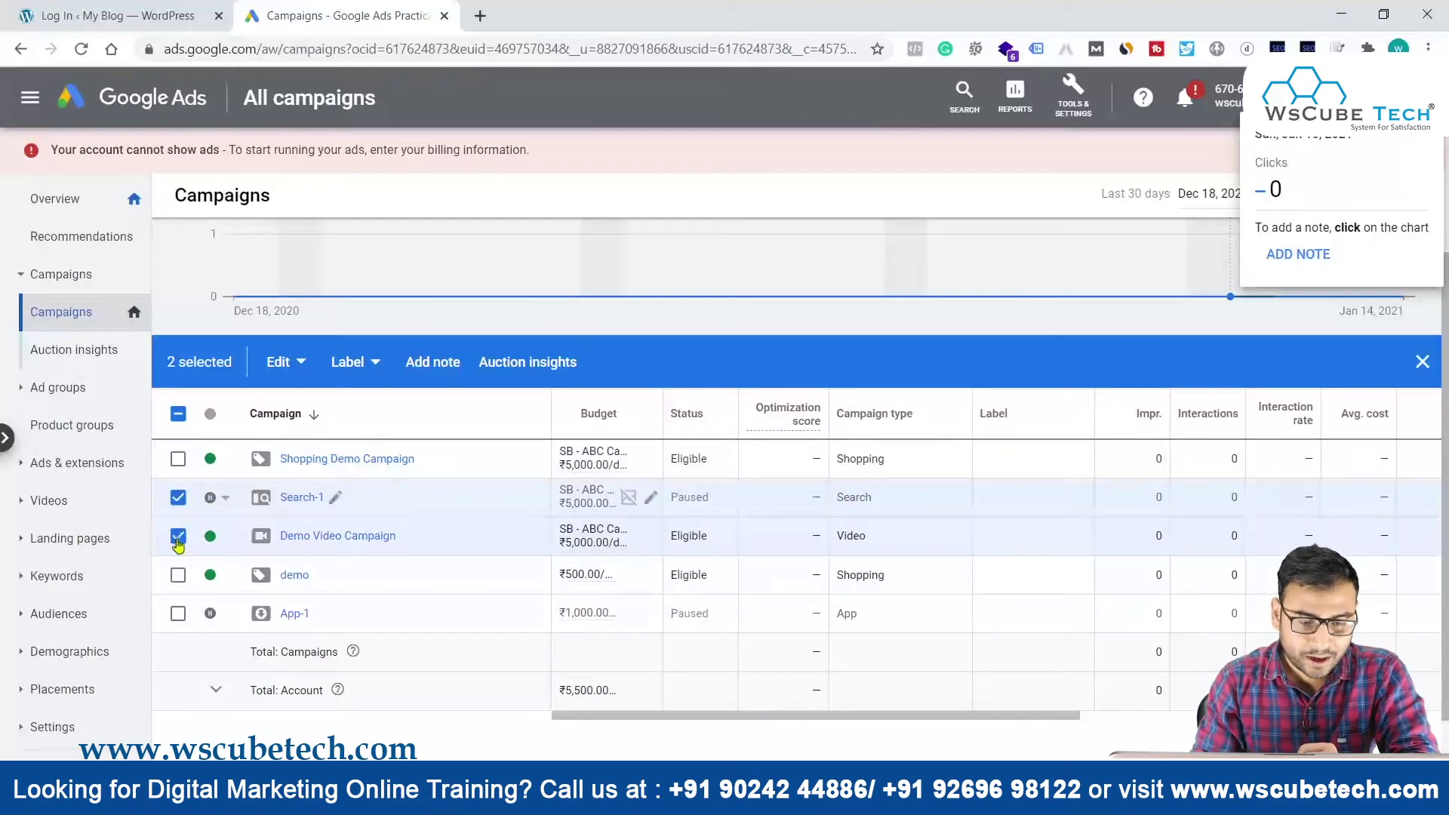
{"action": "left_click", "coordinate": [353, 364]}
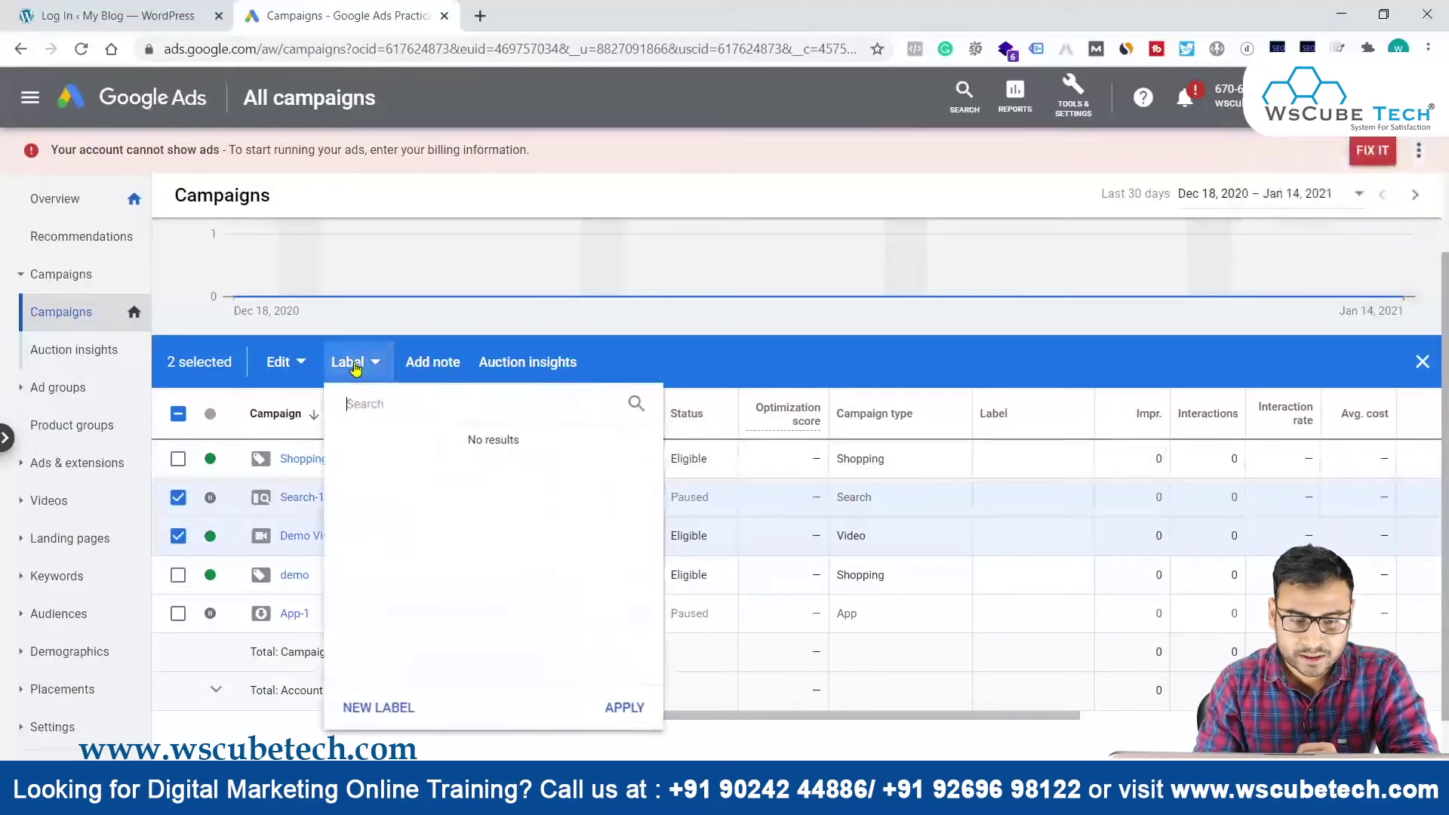
{"action": "left_click", "coordinate": [381, 705]}
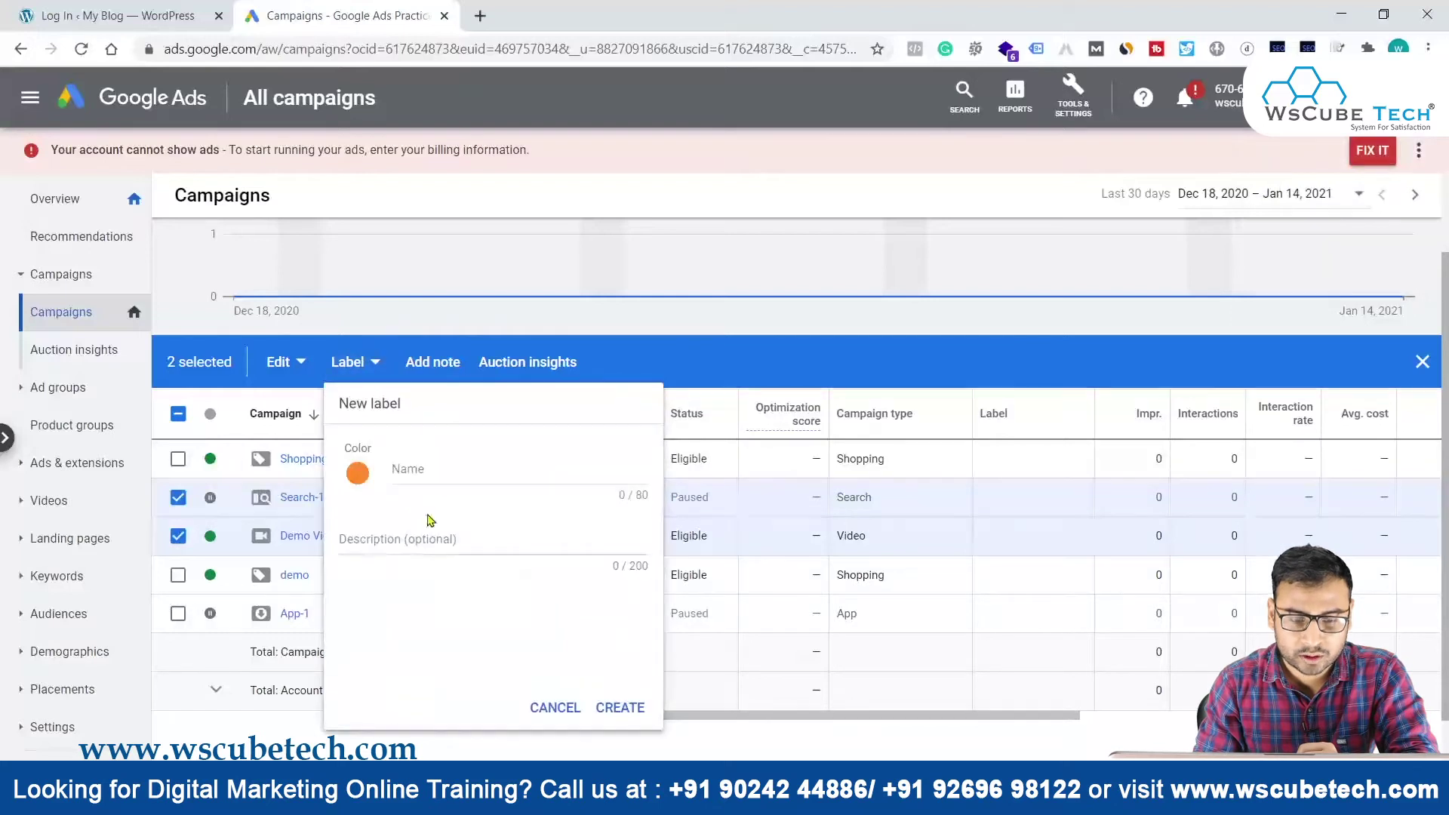
{"action": "left_click", "coordinate": [457, 481]}
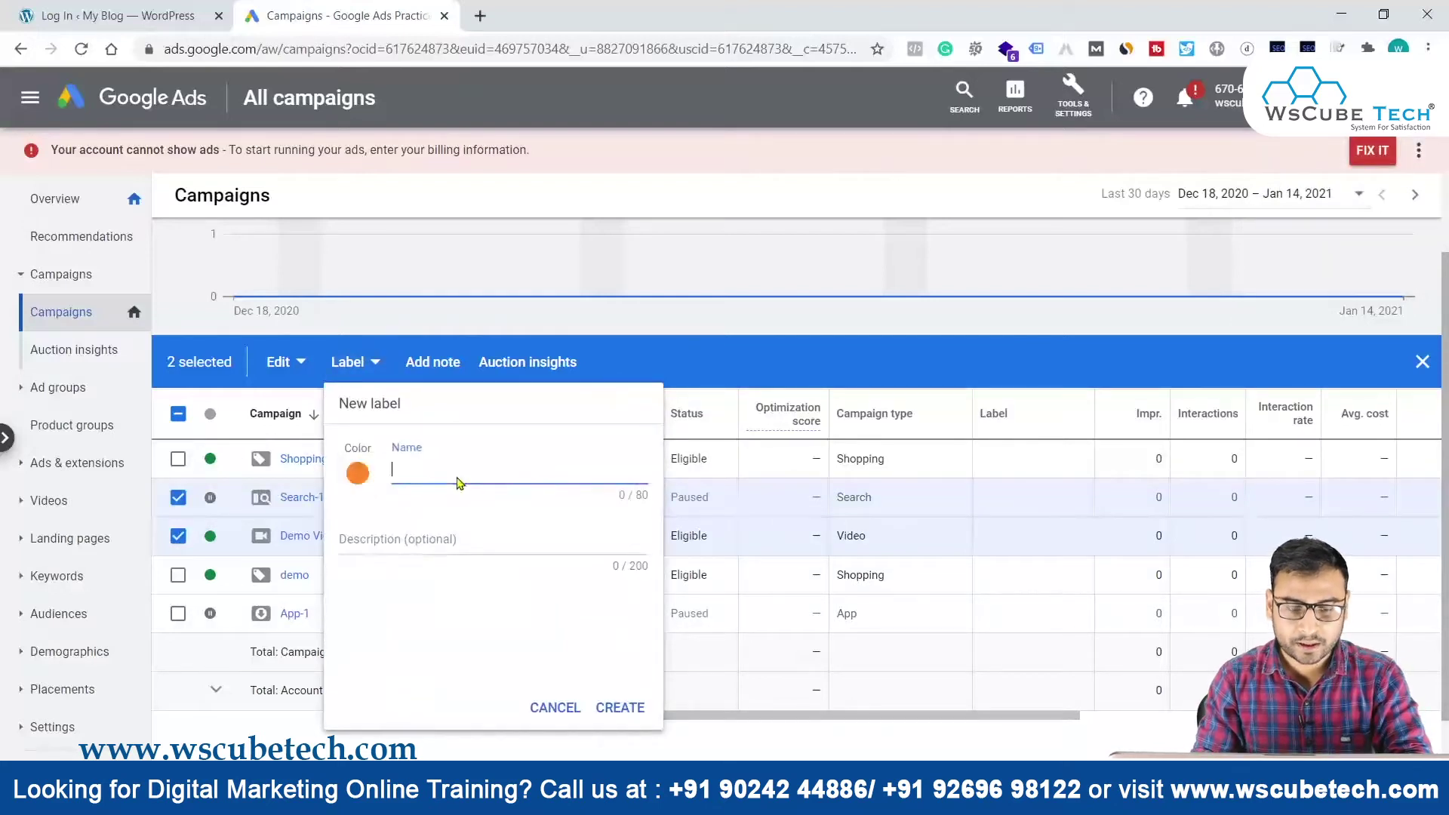
{"action": "type", "text": "Ca"}
{"action": "key", "text": "BackSpace"}
{"action": "key", "text": "BackSpace"}
{"action": "type", "text": "Landing"}
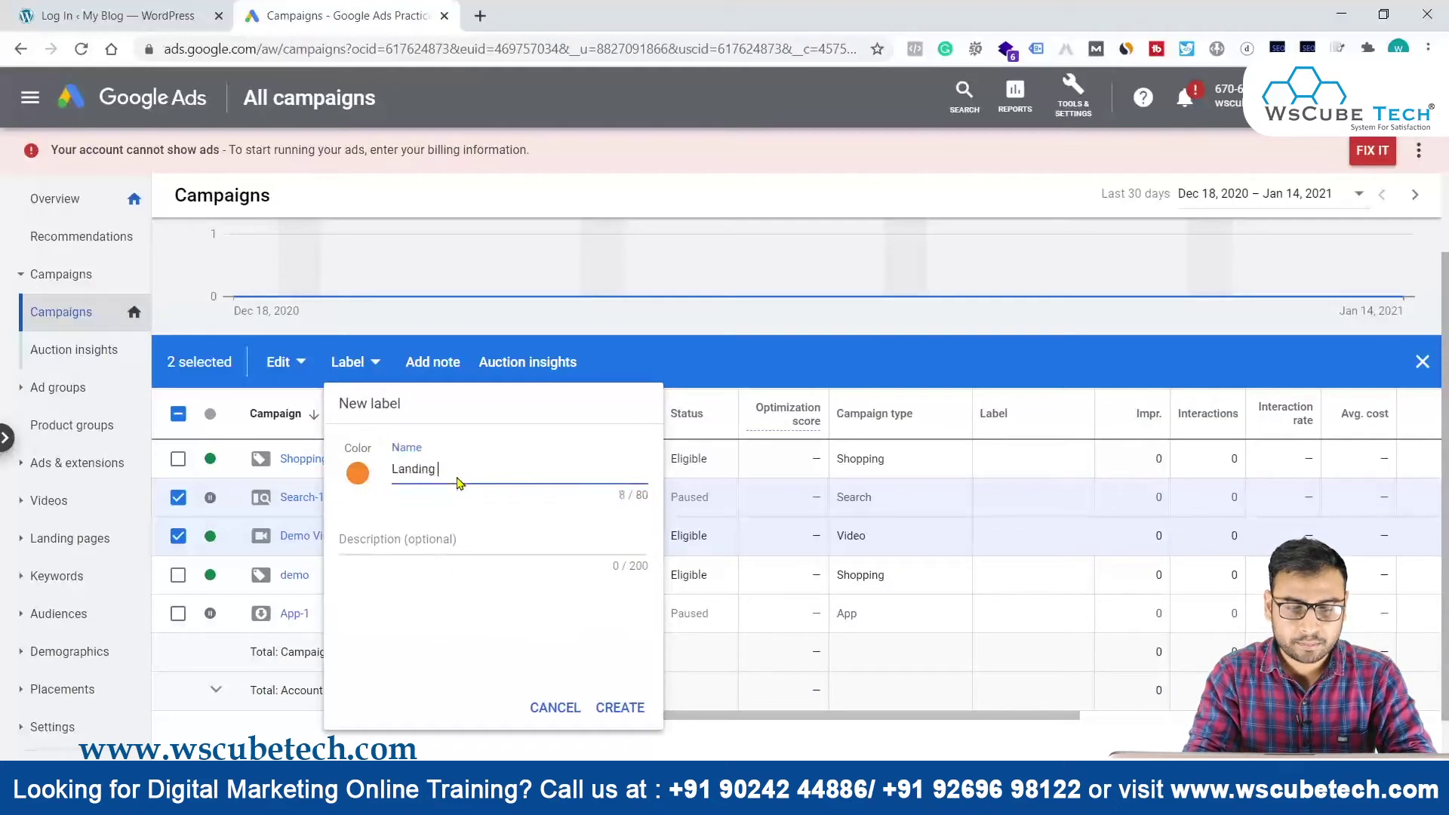
{"action": "type", "text": " Page X"}
{"action": "left_click", "coordinate": [417, 536]}
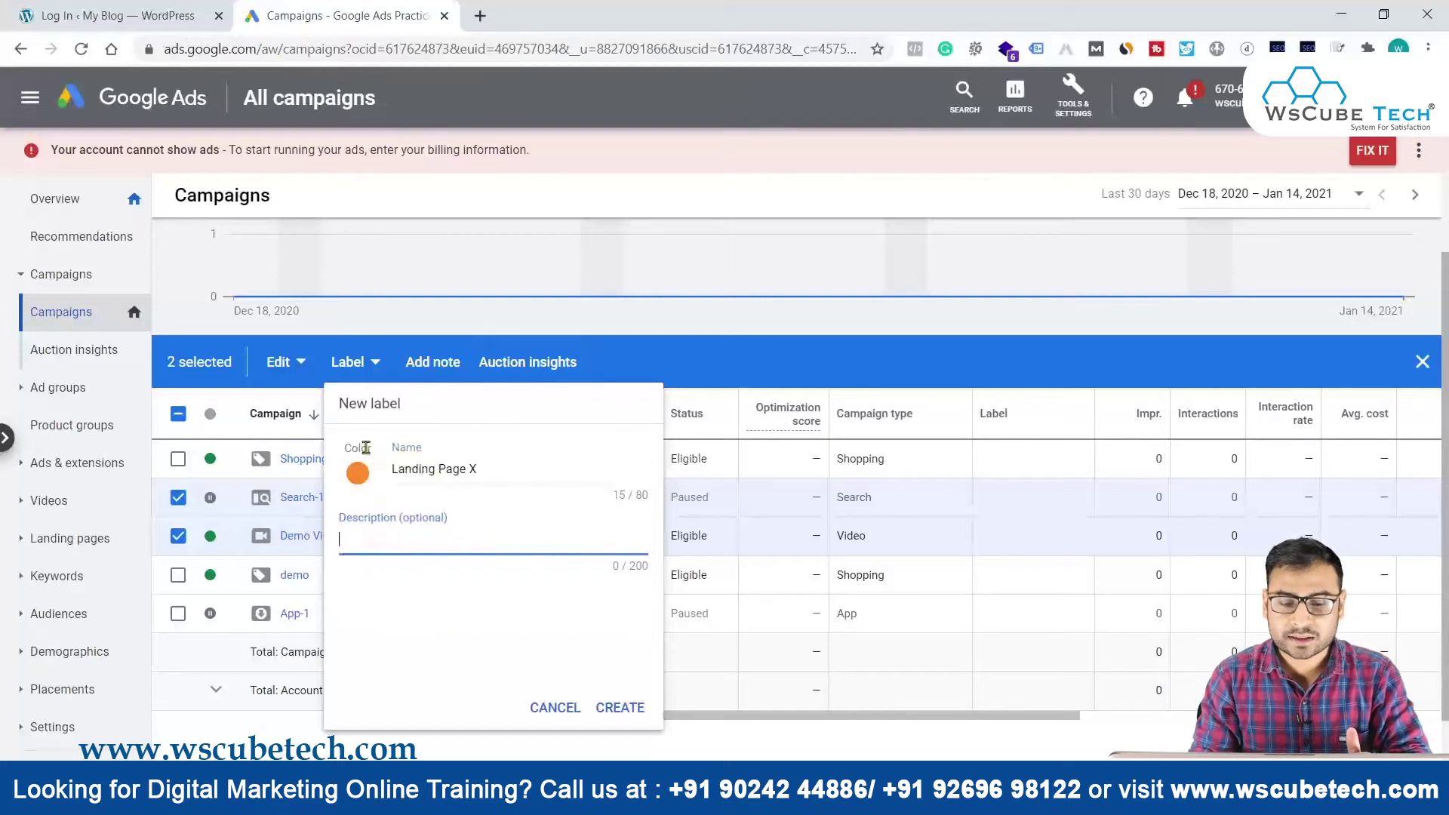
{"action": "left_click", "coordinate": [631, 707]}
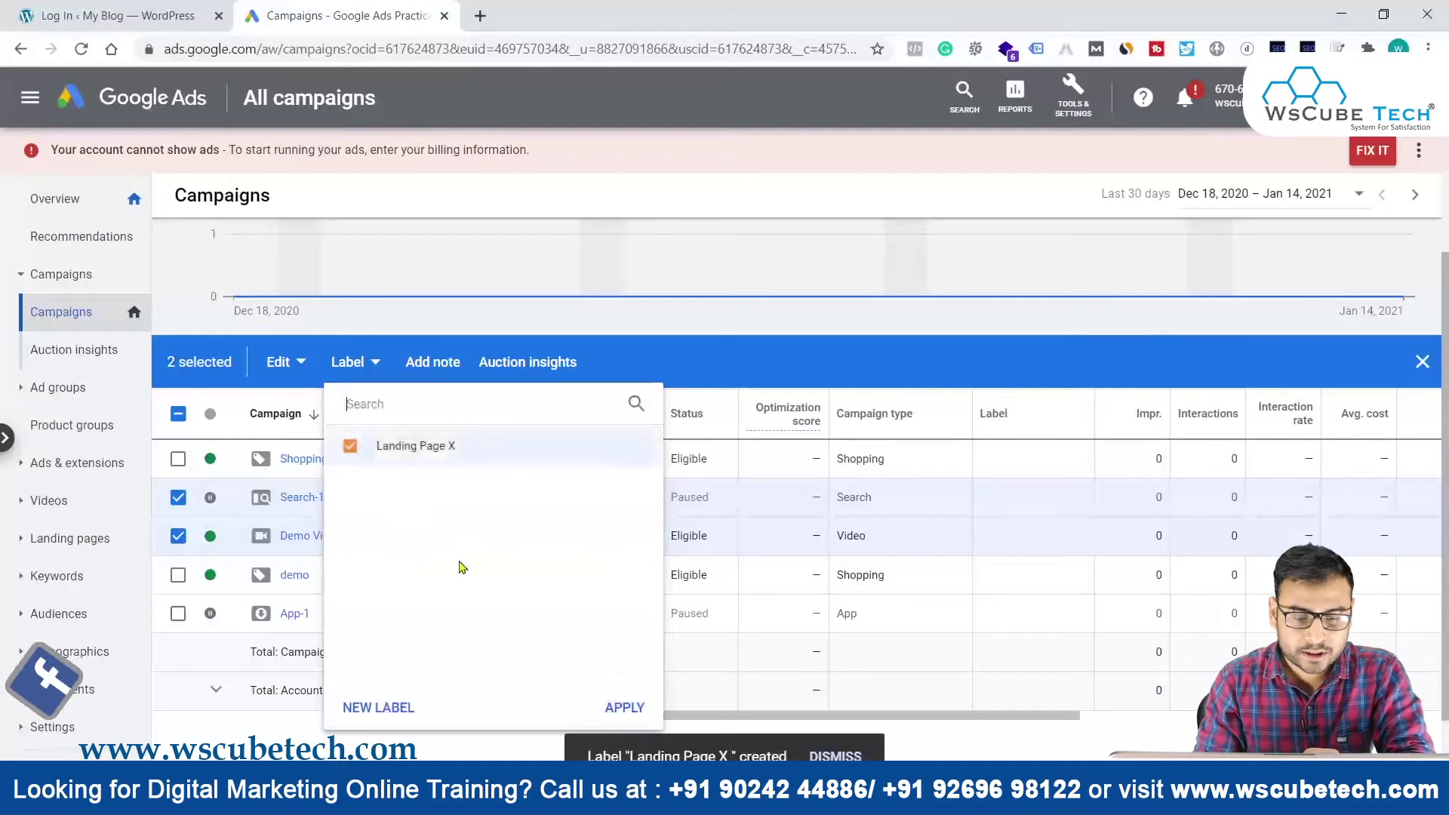
Apply the Landing Page X label to the two selected campaigns and clear their selection
{"action": "left_click", "coordinate": [625, 707]}
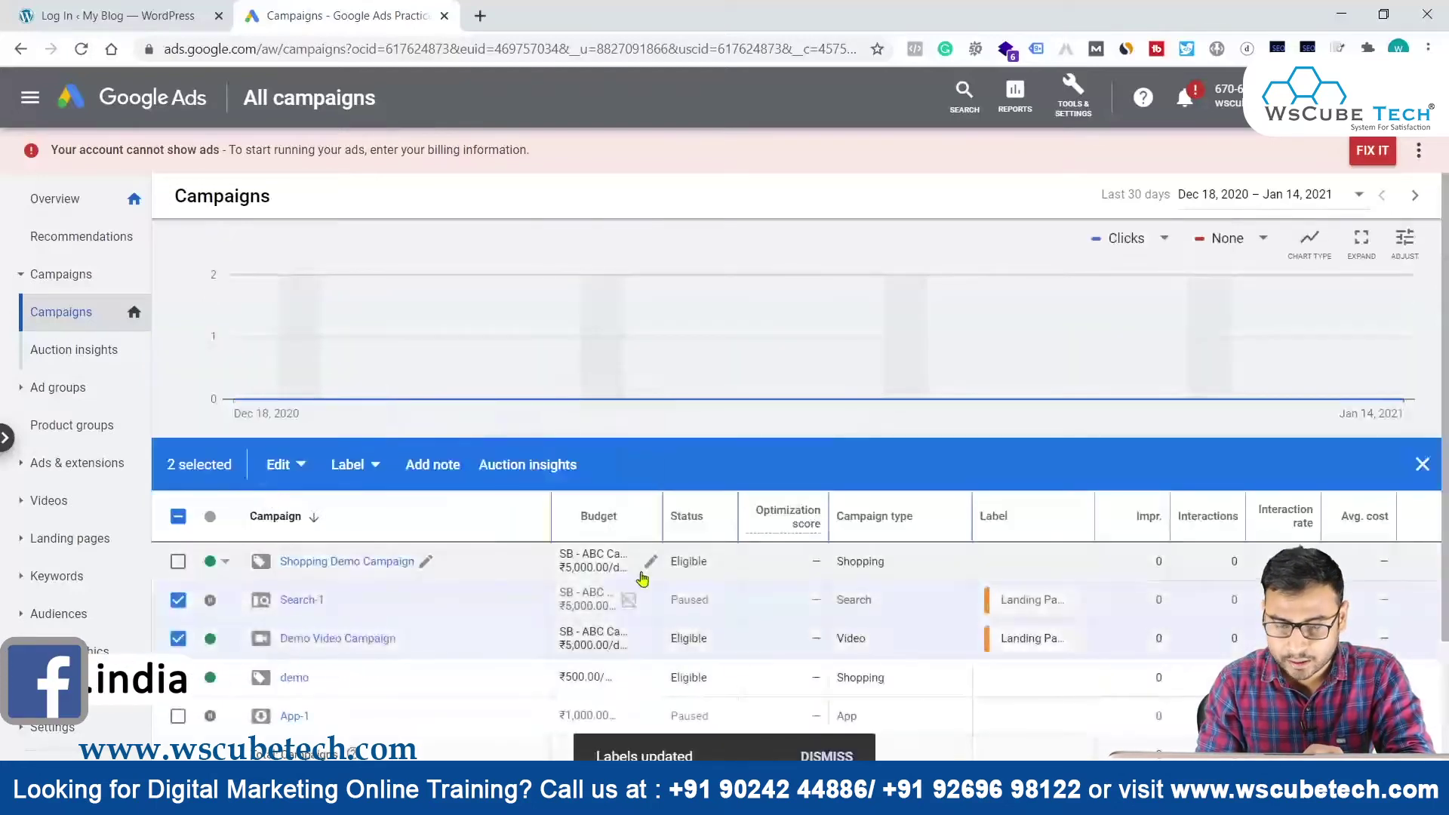
{"action": "scroll", "coordinate": [1031, 585], "scroll_direction": "down", "scroll_amount": 2}
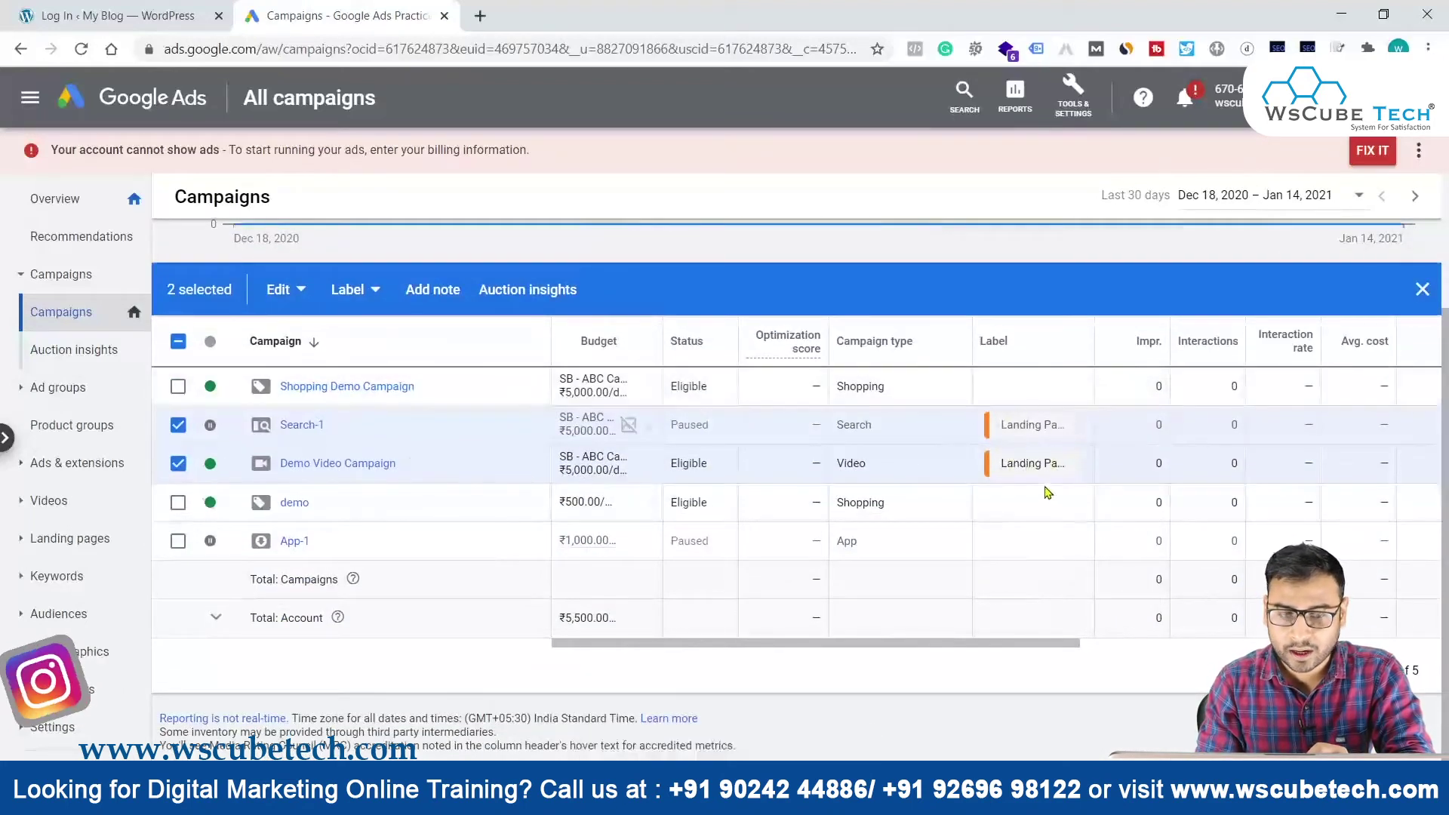
{"action": "mouse_move", "coordinate": [1026, 420]}
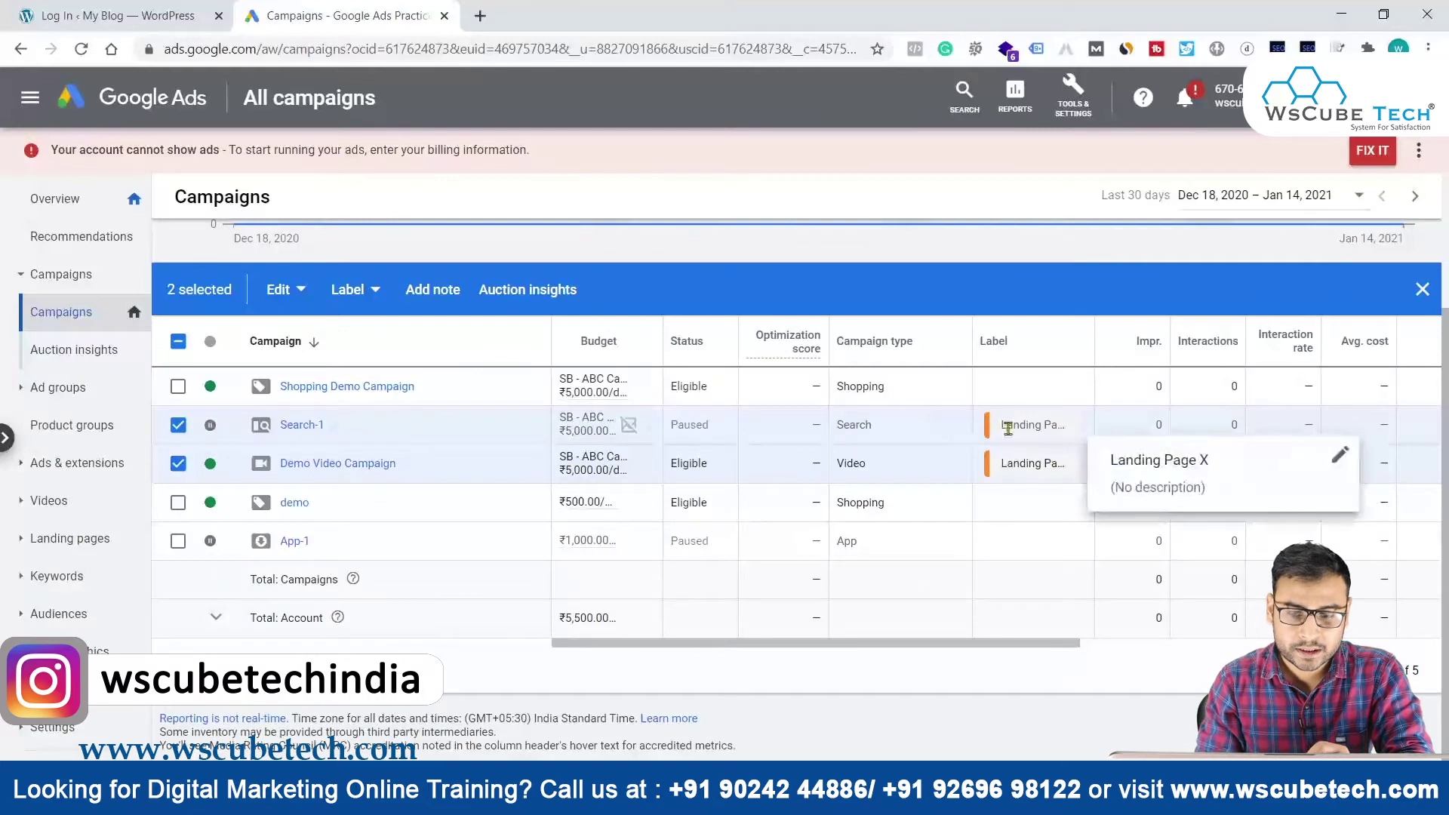
{"action": "left_click", "coordinate": [177, 424]}
{"action": "left_click", "coordinate": [177, 462]}
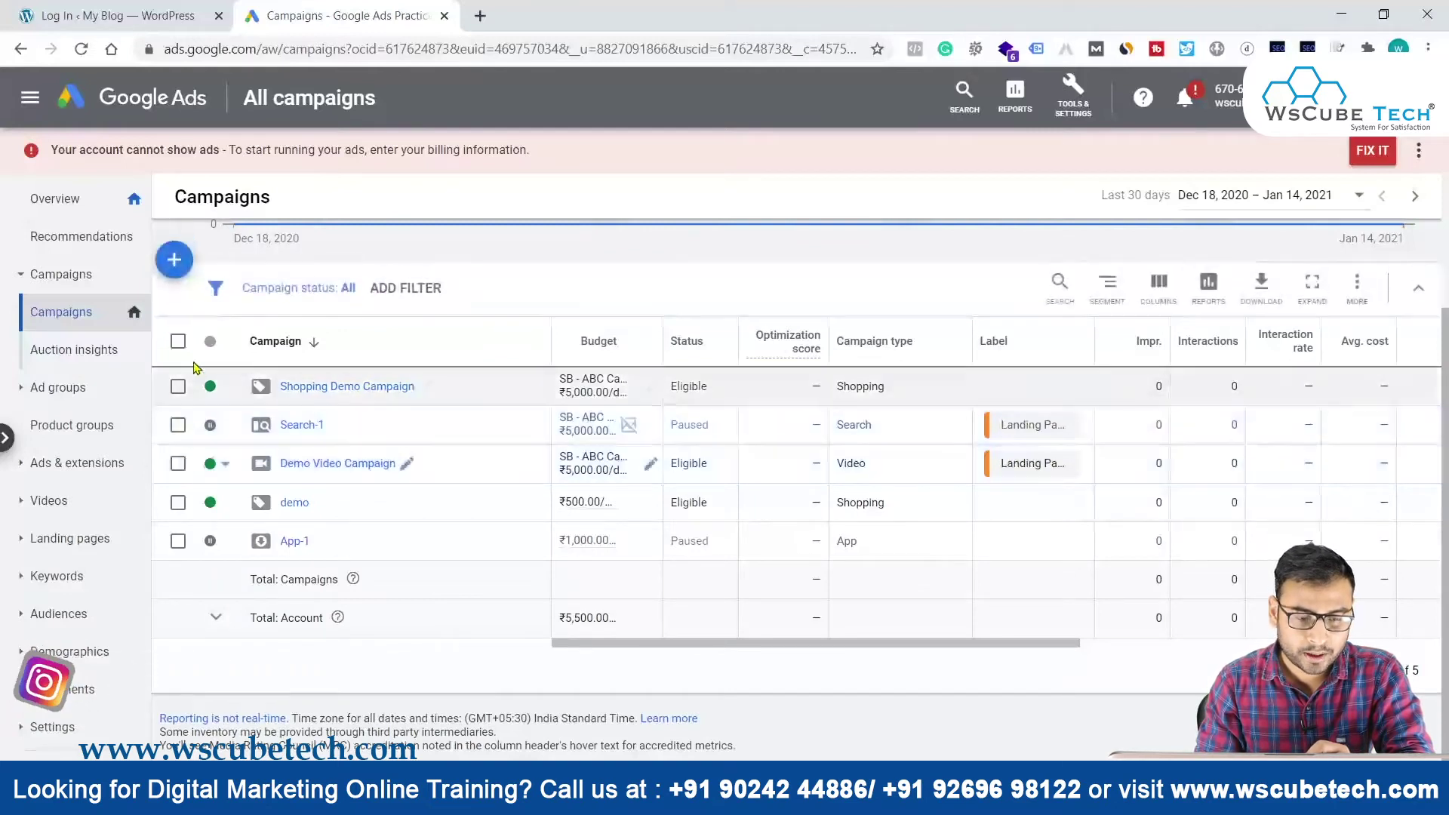
Start a new red label for the Shopping Demo Campaign, demo and App-1 campaigns
{"action": "left_click", "coordinate": [178, 385]}
{"action": "left_click", "coordinate": [177, 502]}
{"action": "left_click", "coordinate": [178, 540]}
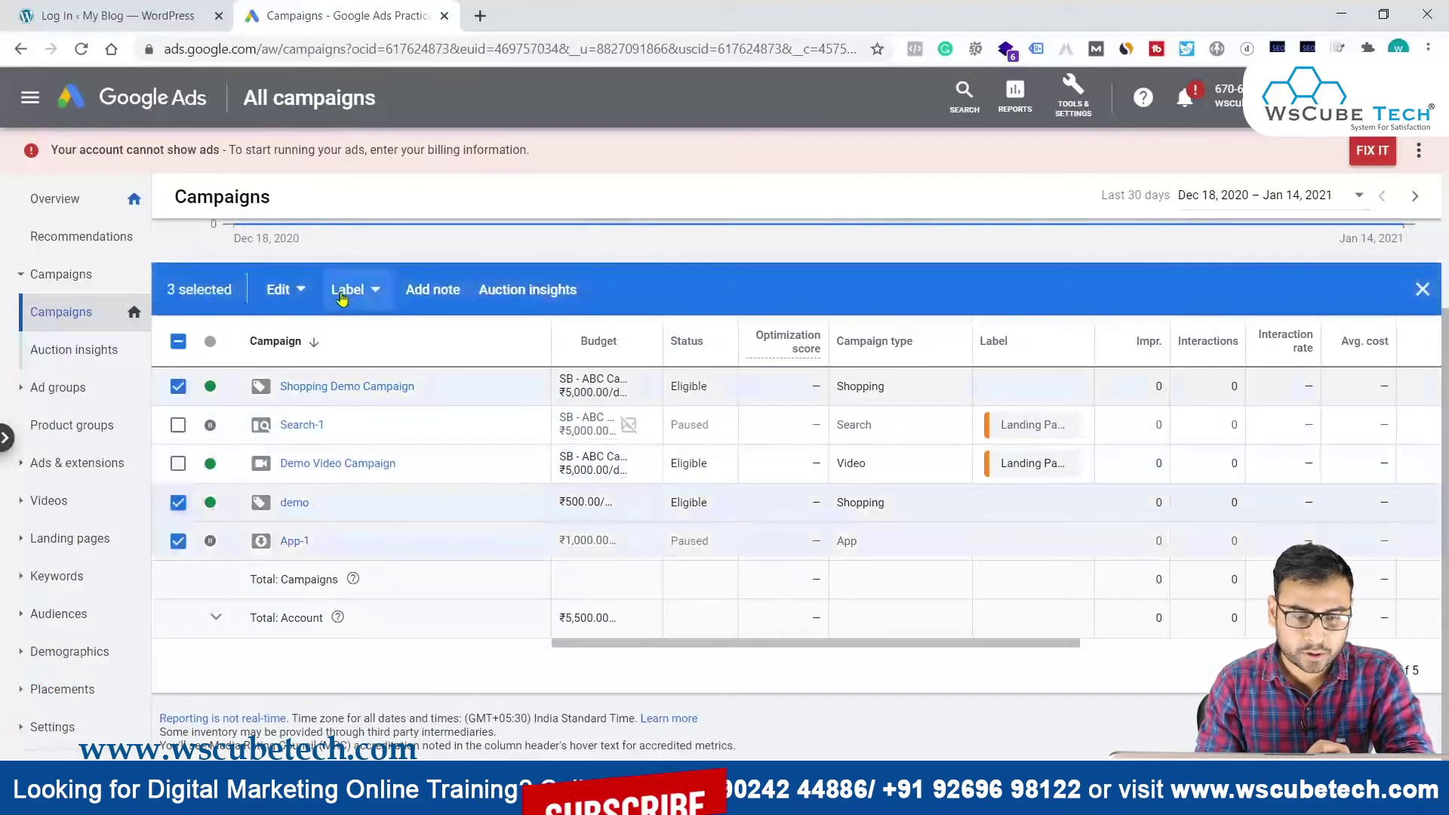
{"action": "left_click", "coordinate": [345, 291]}
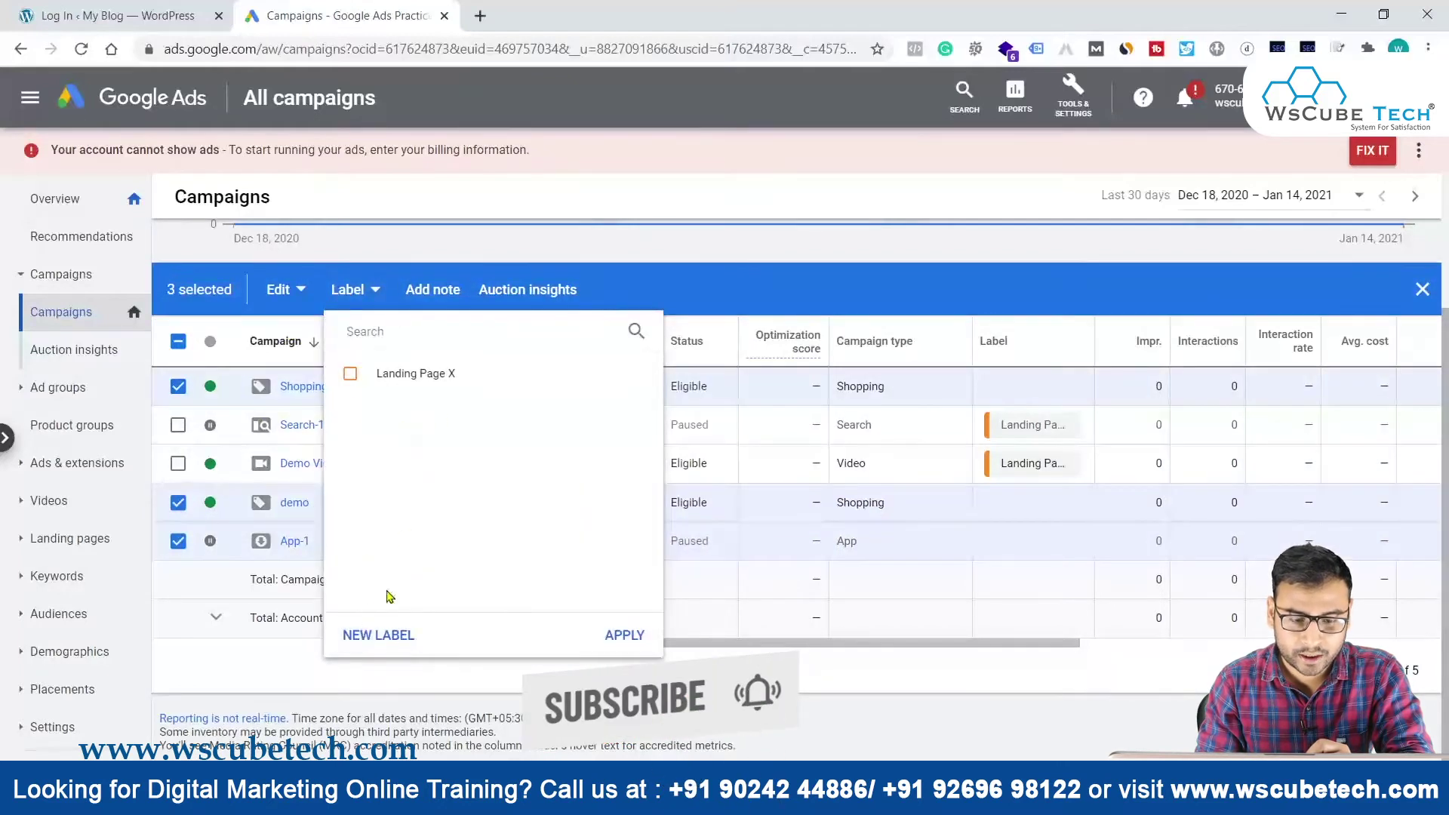
{"action": "left_click", "coordinate": [379, 636]}
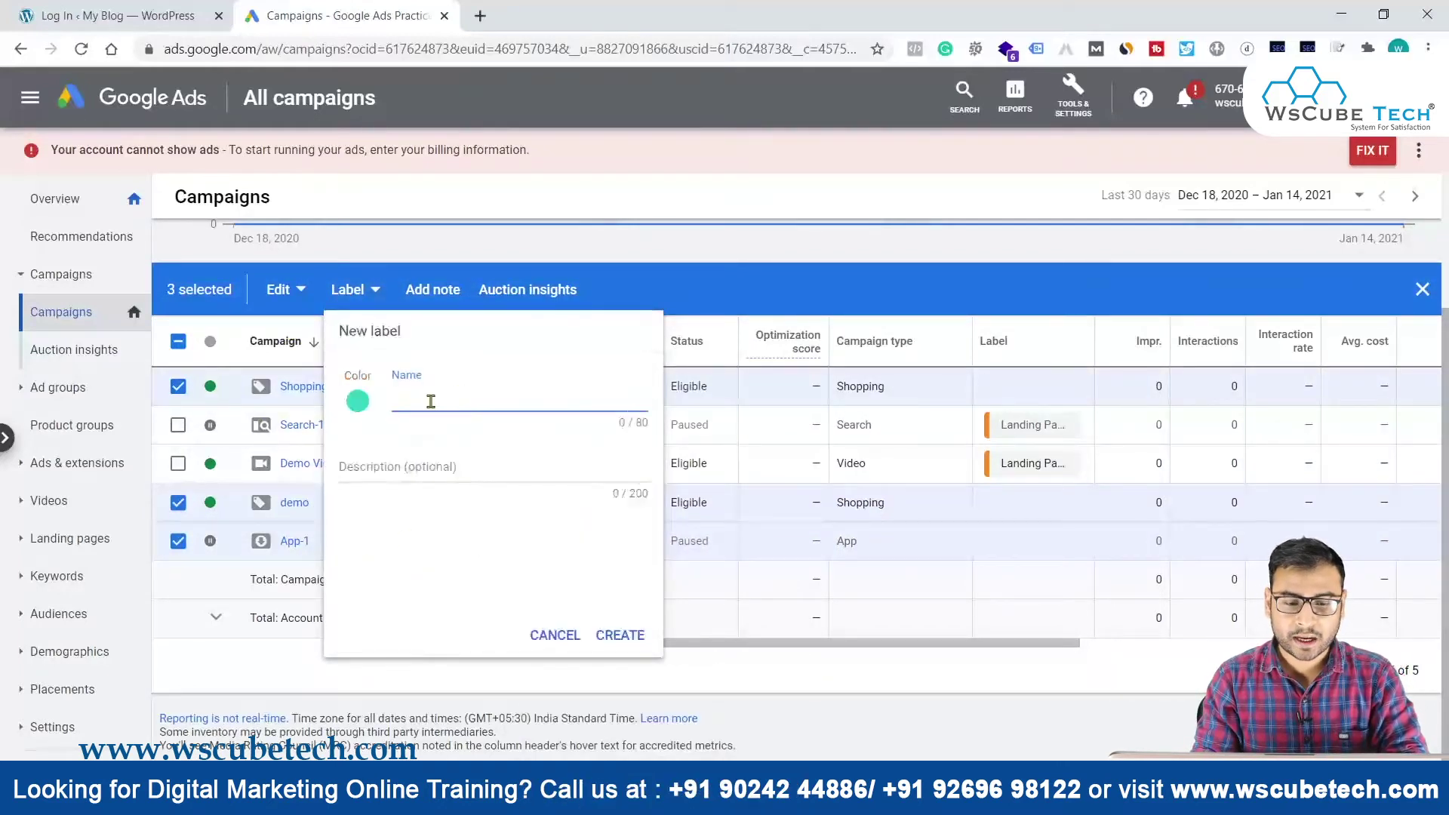
{"action": "left_click", "coordinate": [359, 404]}
{"action": "left_click", "coordinate": [372, 453]}
Name the label "Y Landing Page", create and apply it to the three selected campaigns, and clear the selection
{"action": "left_click", "coordinate": [473, 400]}
{"action": "type", "text": "Landing Pa"}
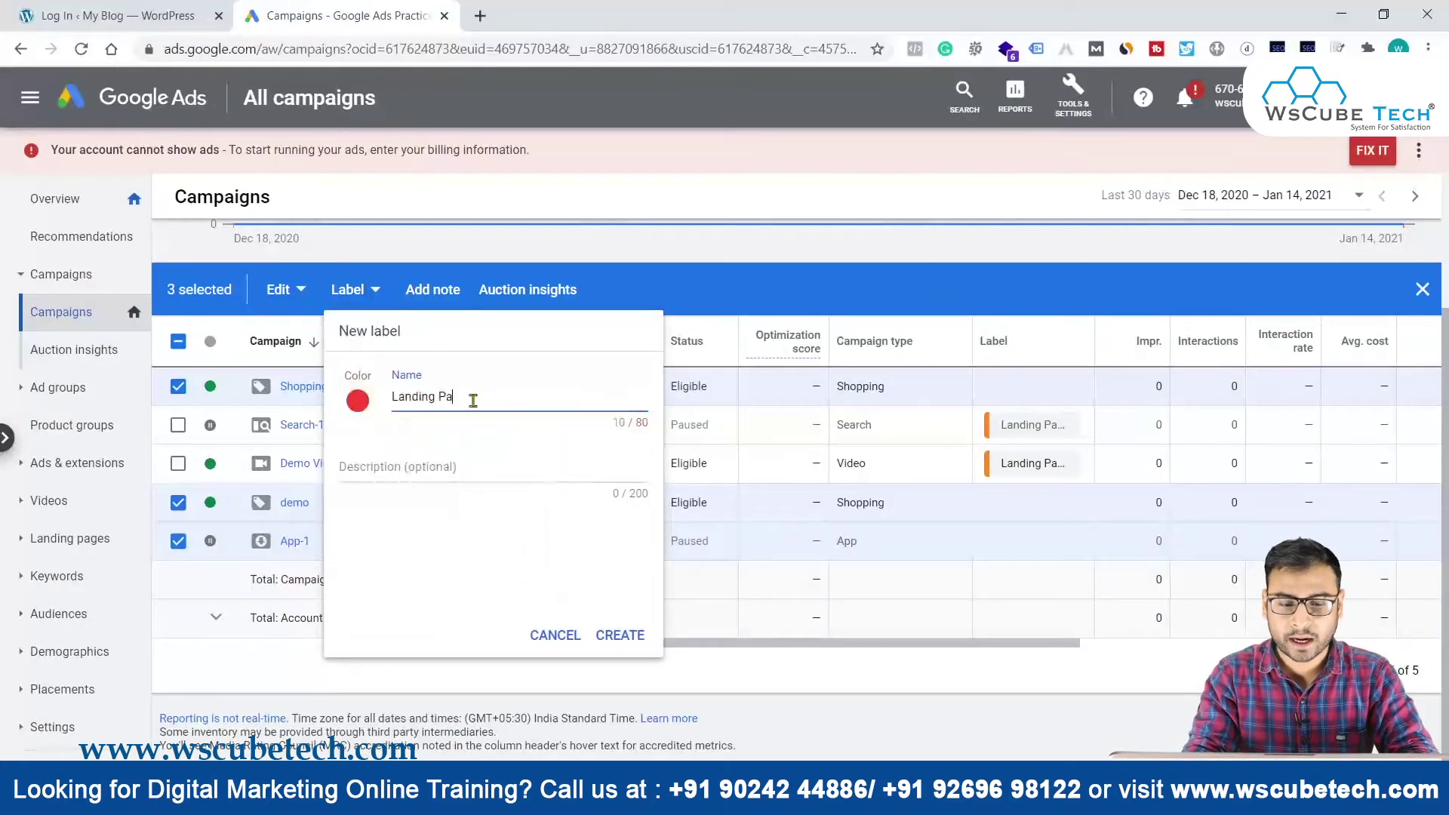
{"action": "type", "text": "g"}
{"action": "key", "text": "ctrl+BackSpace"}
{"action": "key", "text": "ctrl+BackSpace"}
{"action": "type", "text": "Y"}
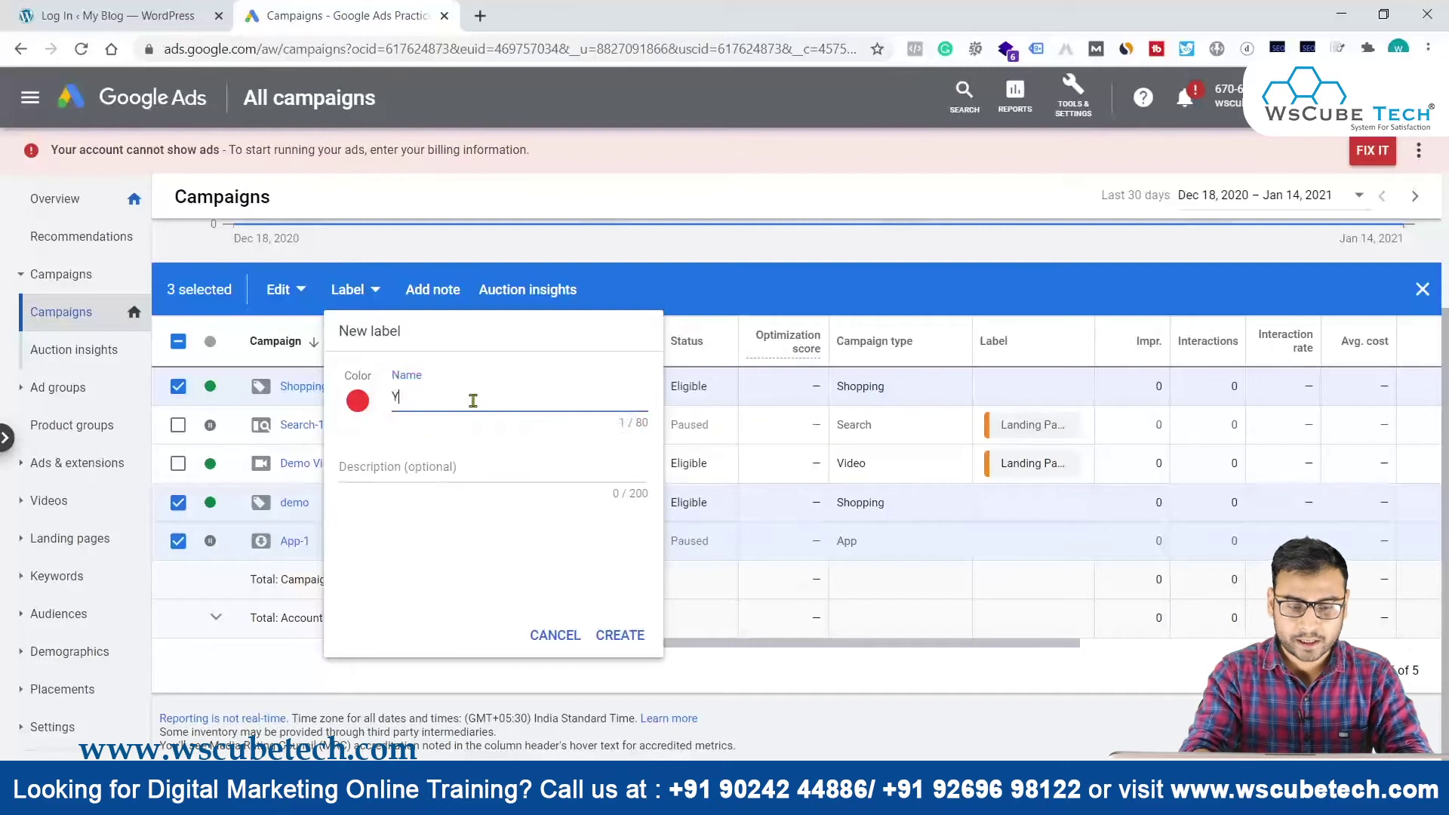
{"action": "type", "text": " Landing Page"}
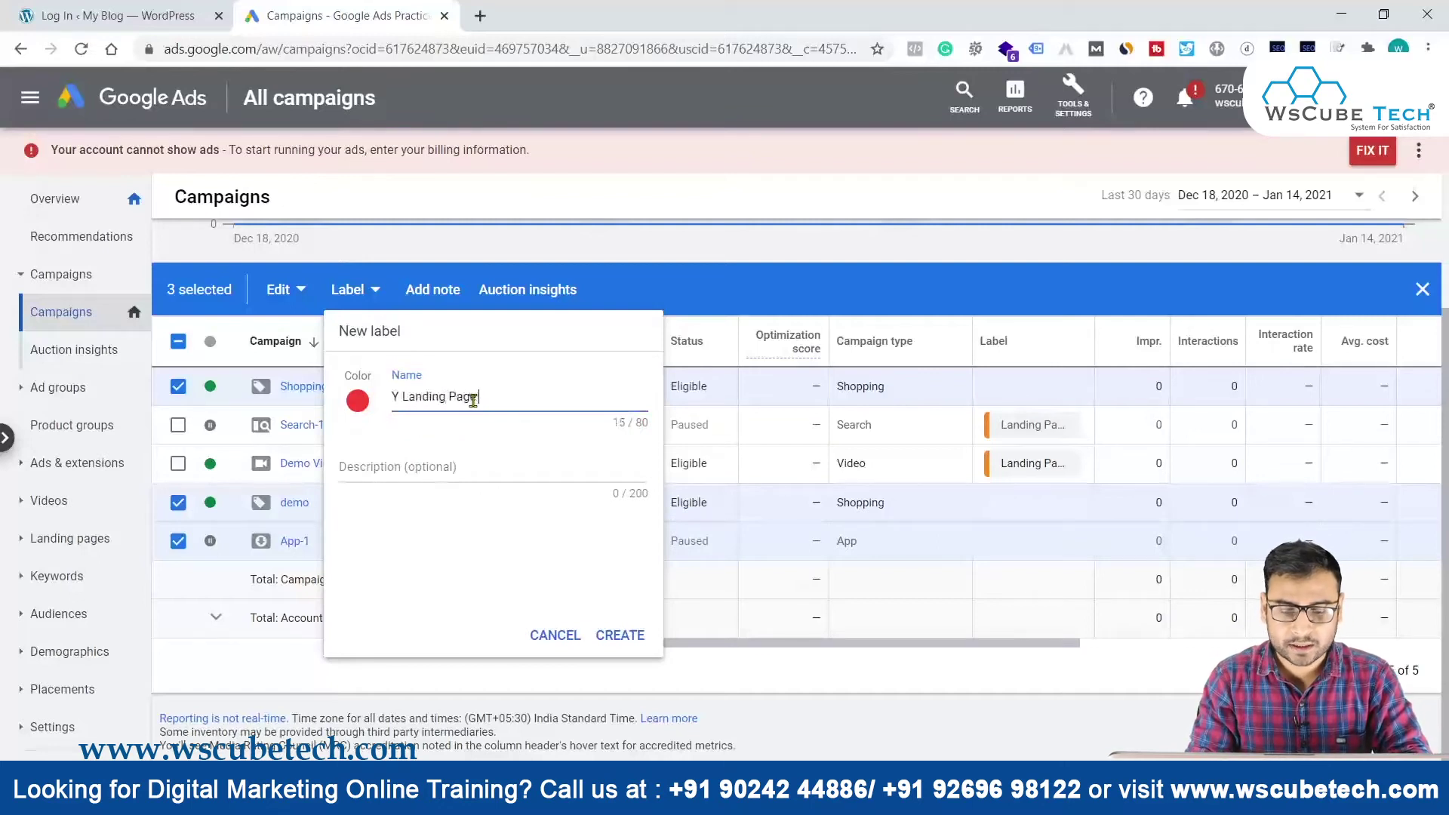
{"action": "left_click", "coordinate": [625, 633]}
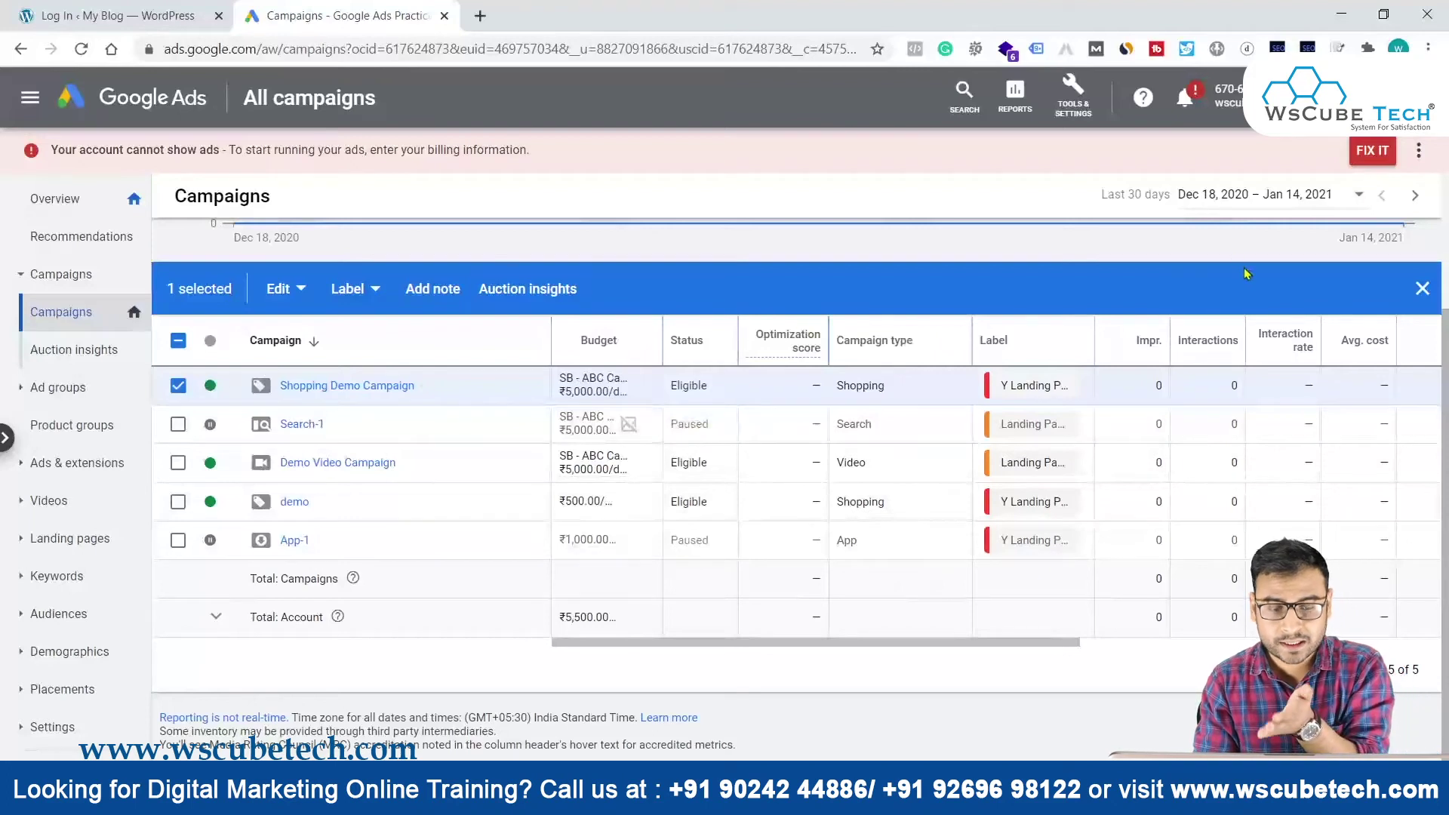
{"action": "left_click", "coordinate": [178, 385]}
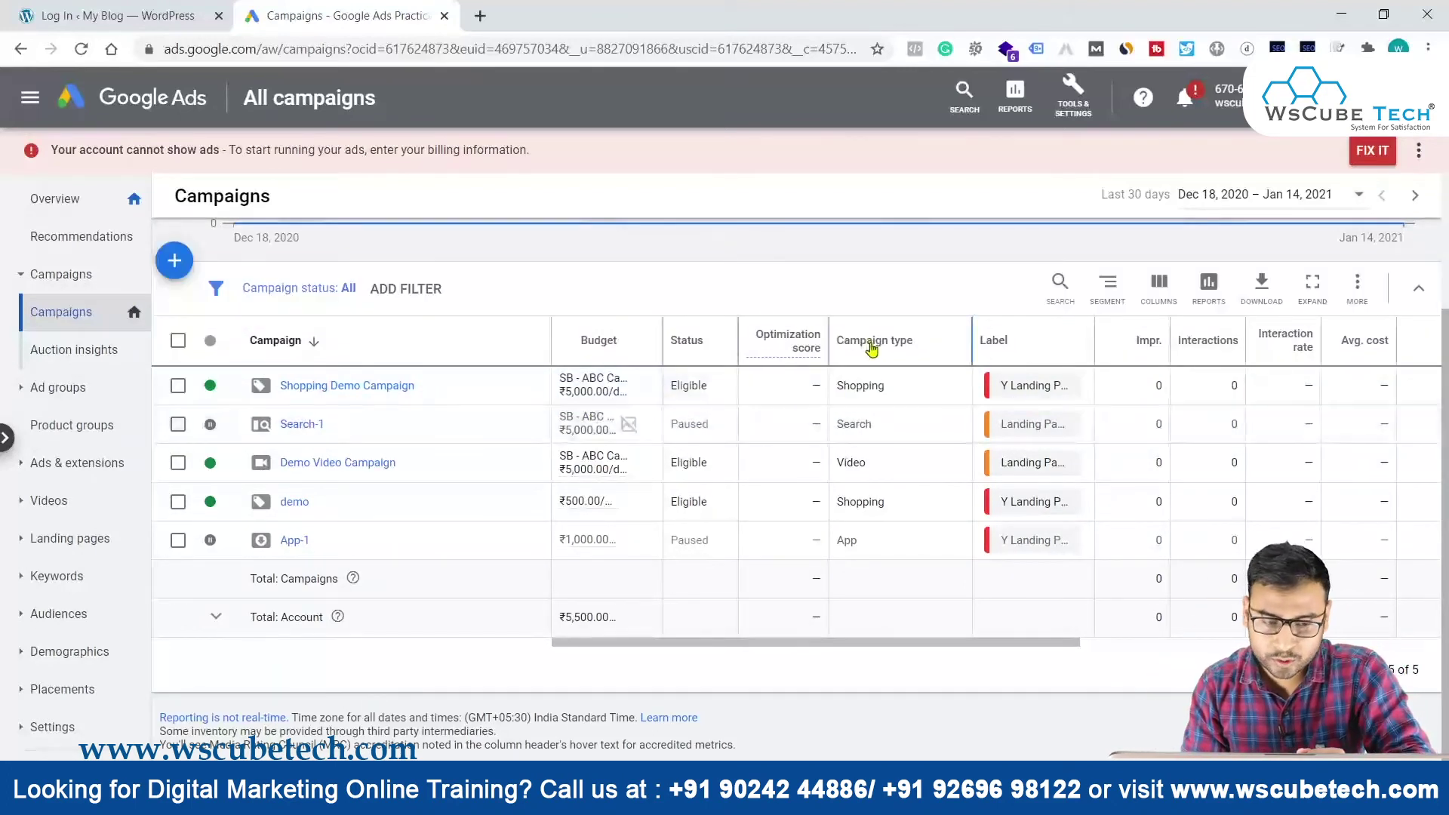
Try to filter the campaign list by the Landing Page X label
{"action": "left_click", "coordinate": [405, 288]}
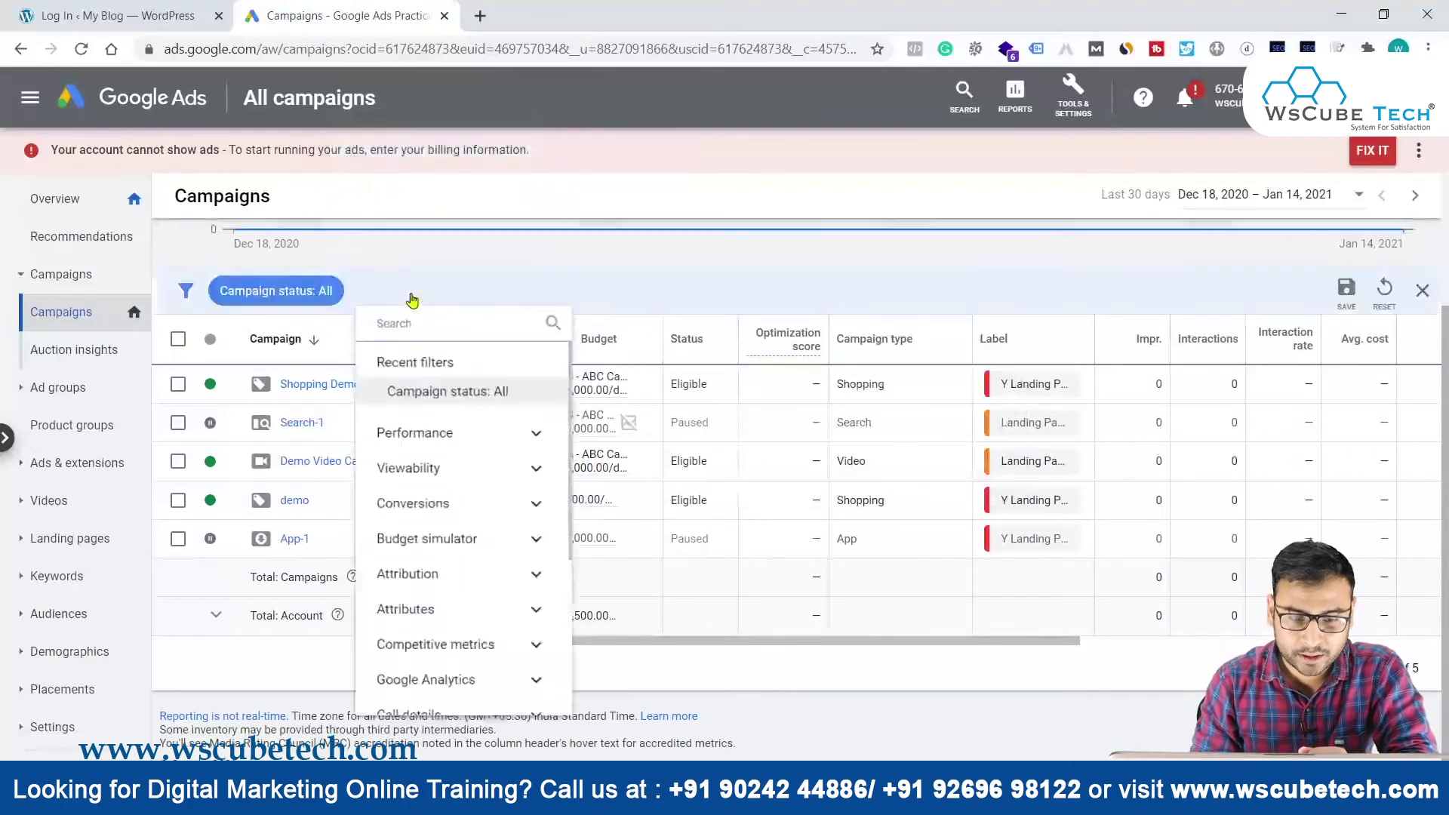
{"action": "type", "text": "label"}
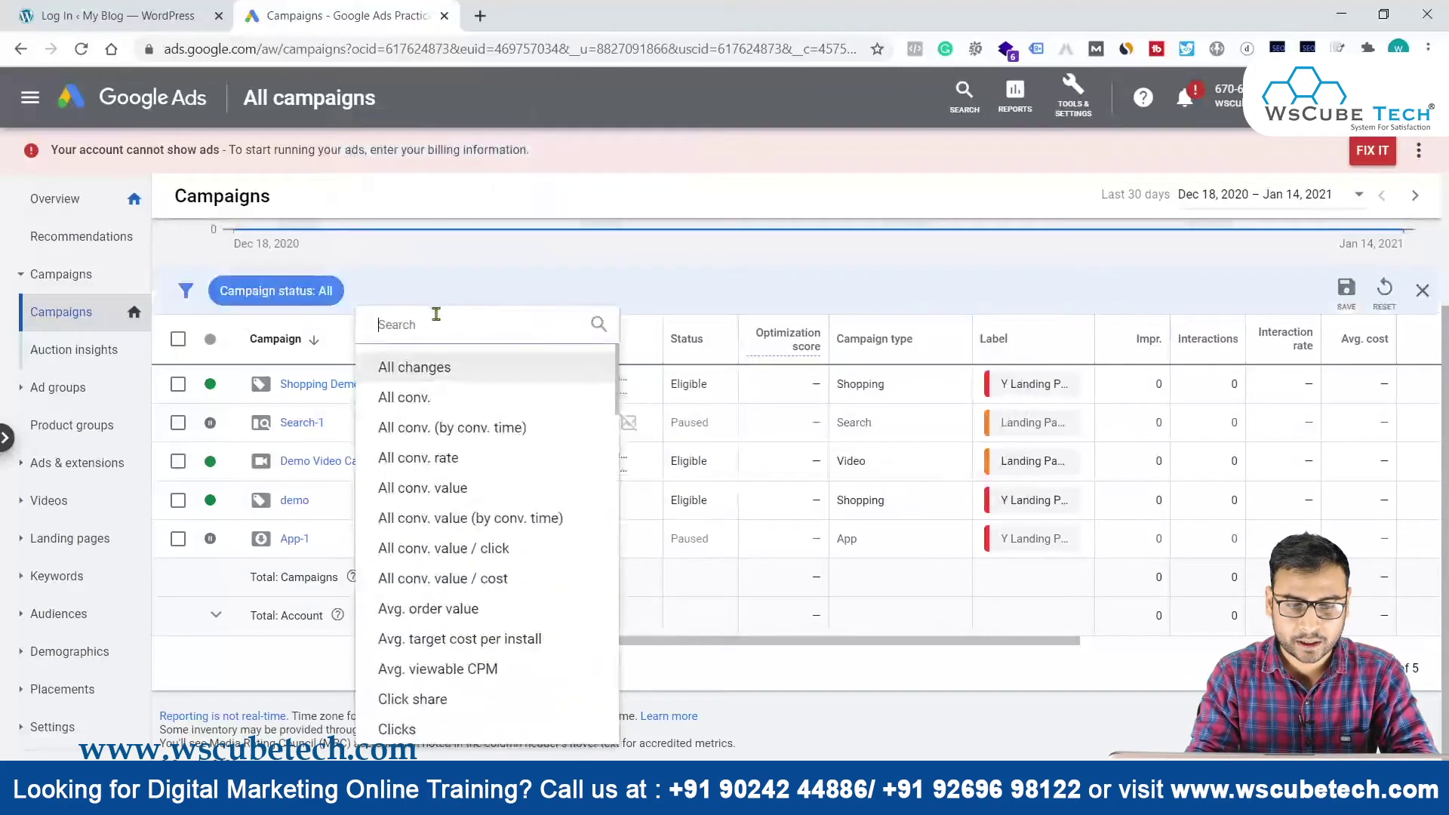
{"action": "left_click", "coordinate": [426, 369]}
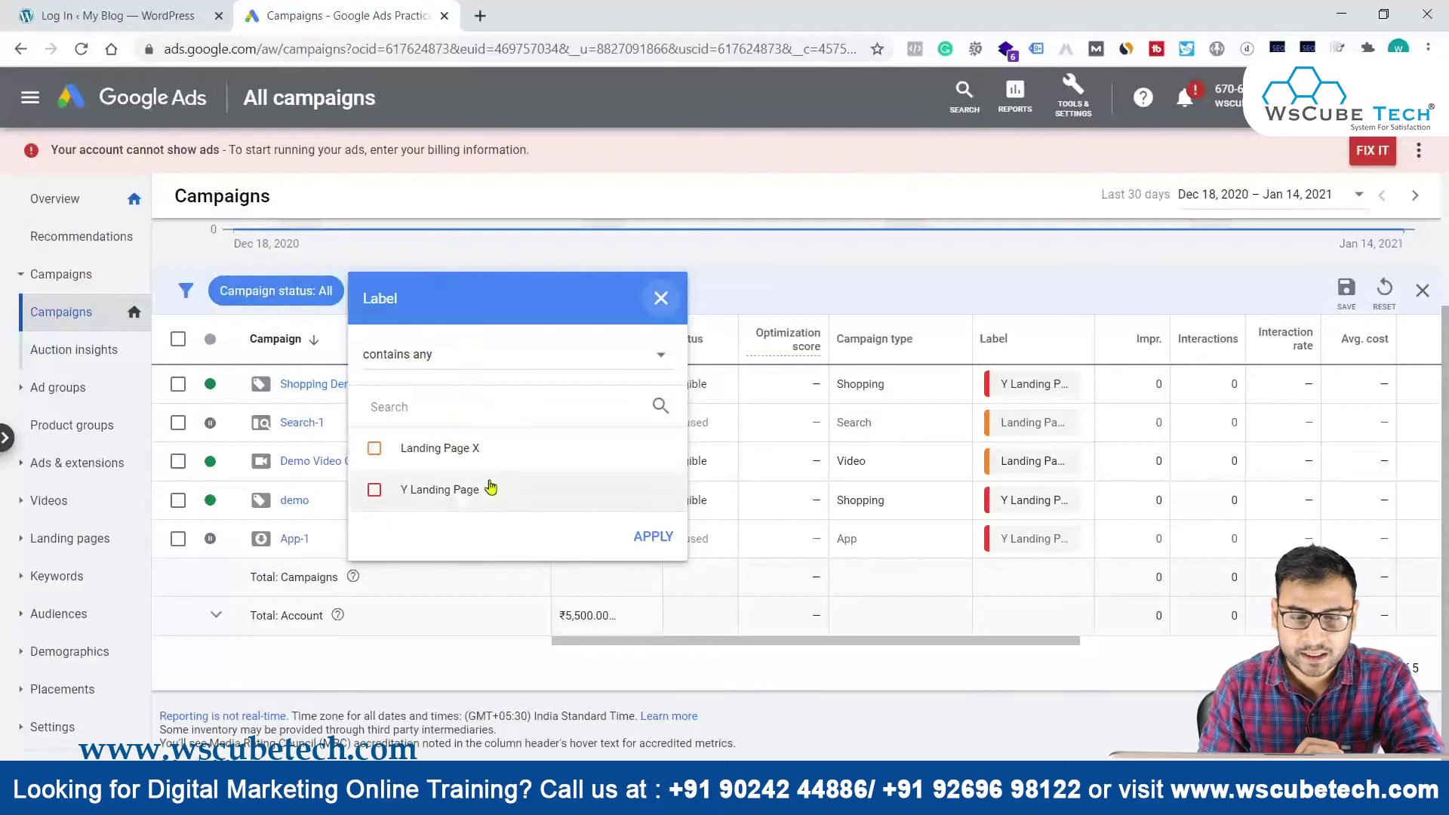
{"action": "left_click", "coordinate": [375, 449]}
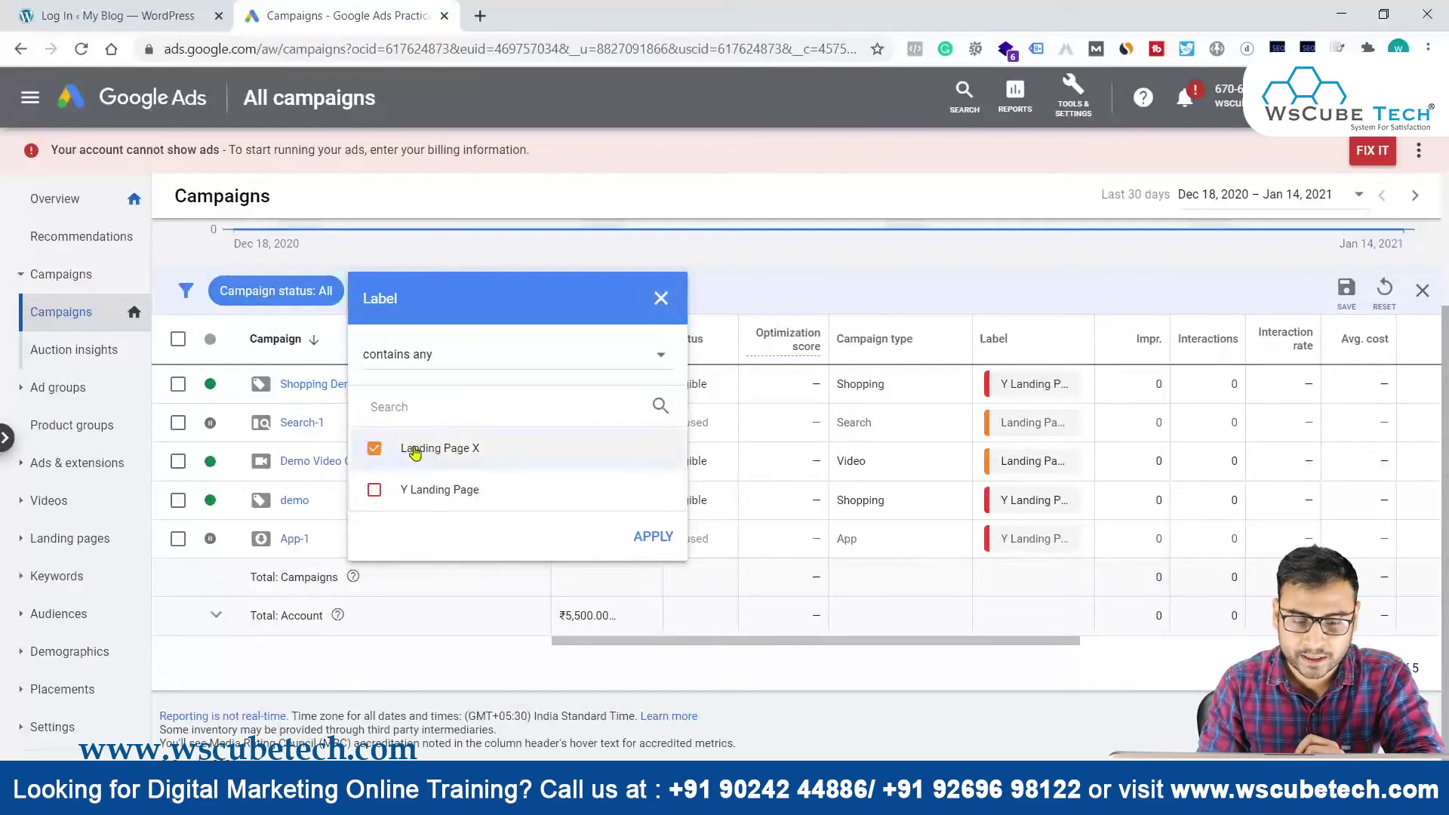
{"action": "left_click", "coordinate": [653, 536]}
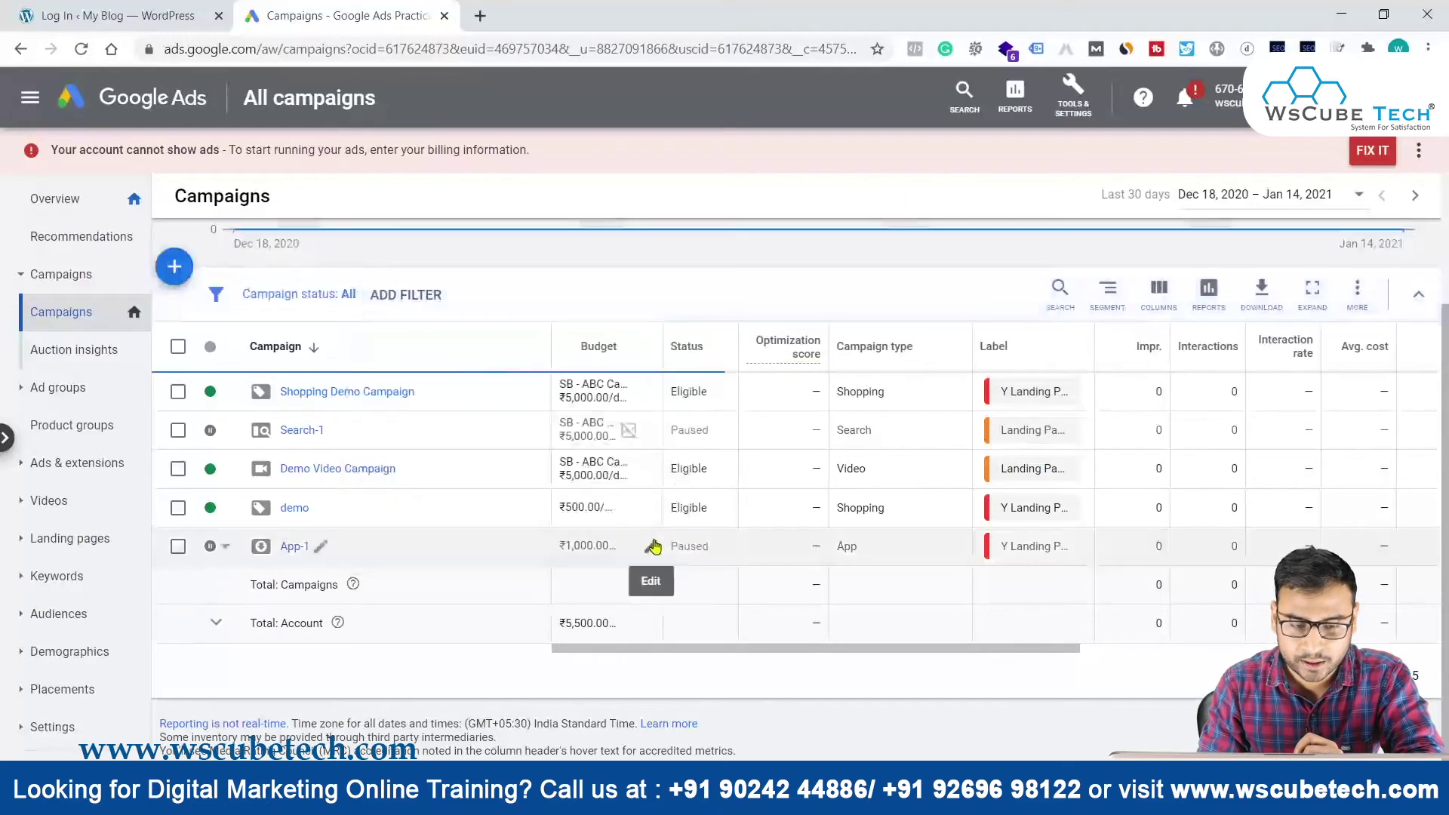
Filter the campaigns table to campaigns whose label contains any of Landing Page X
{"action": "left_click", "coordinate": [405, 294]}
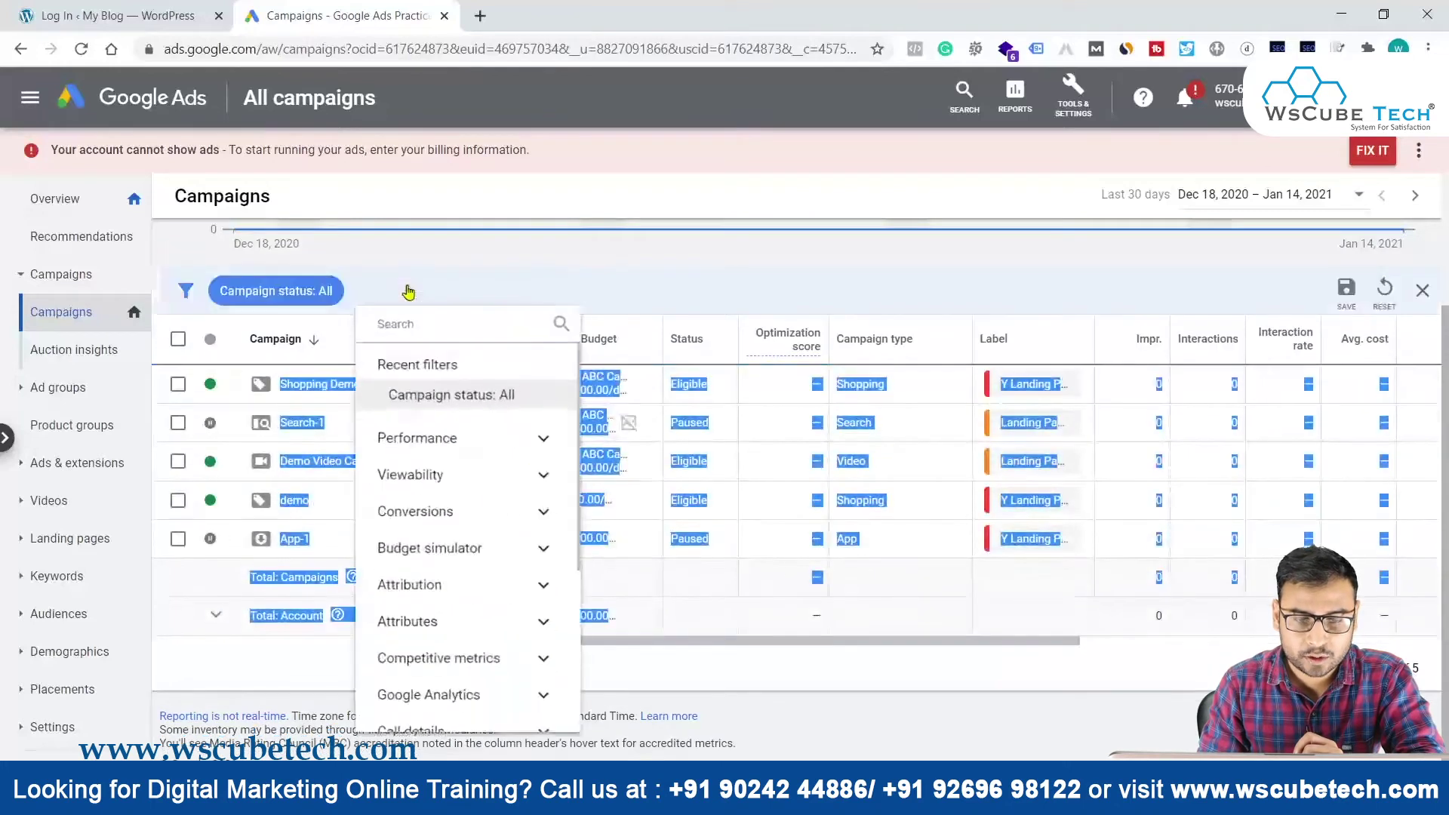
{"action": "type", "text": "label"}
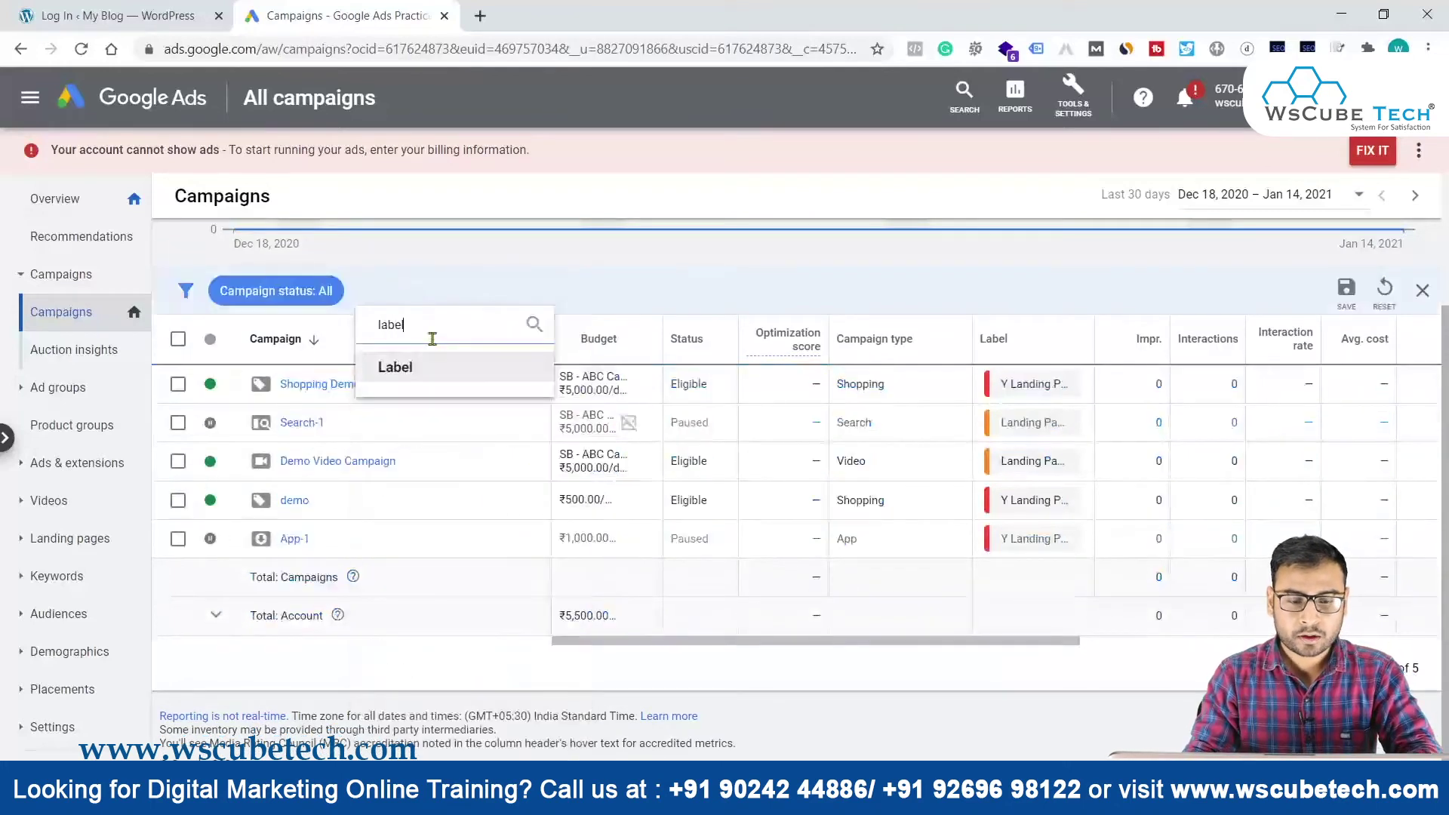
{"action": "left_click", "coordinate": [407, 369]}
{"action": "left_click", "coordinate": [445, 448]}
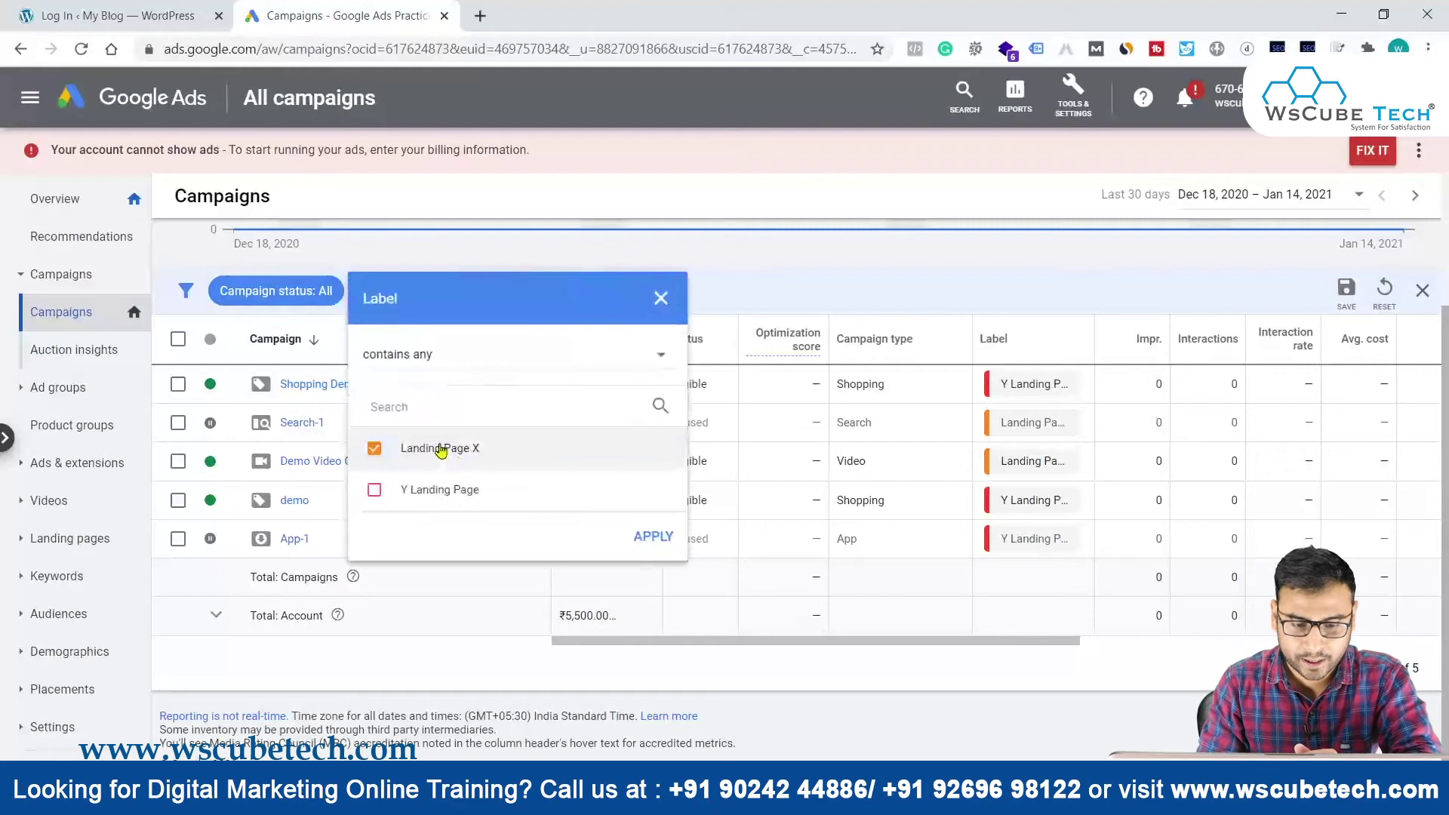
{"action": "left_click", "coordinate": [637, 538]}
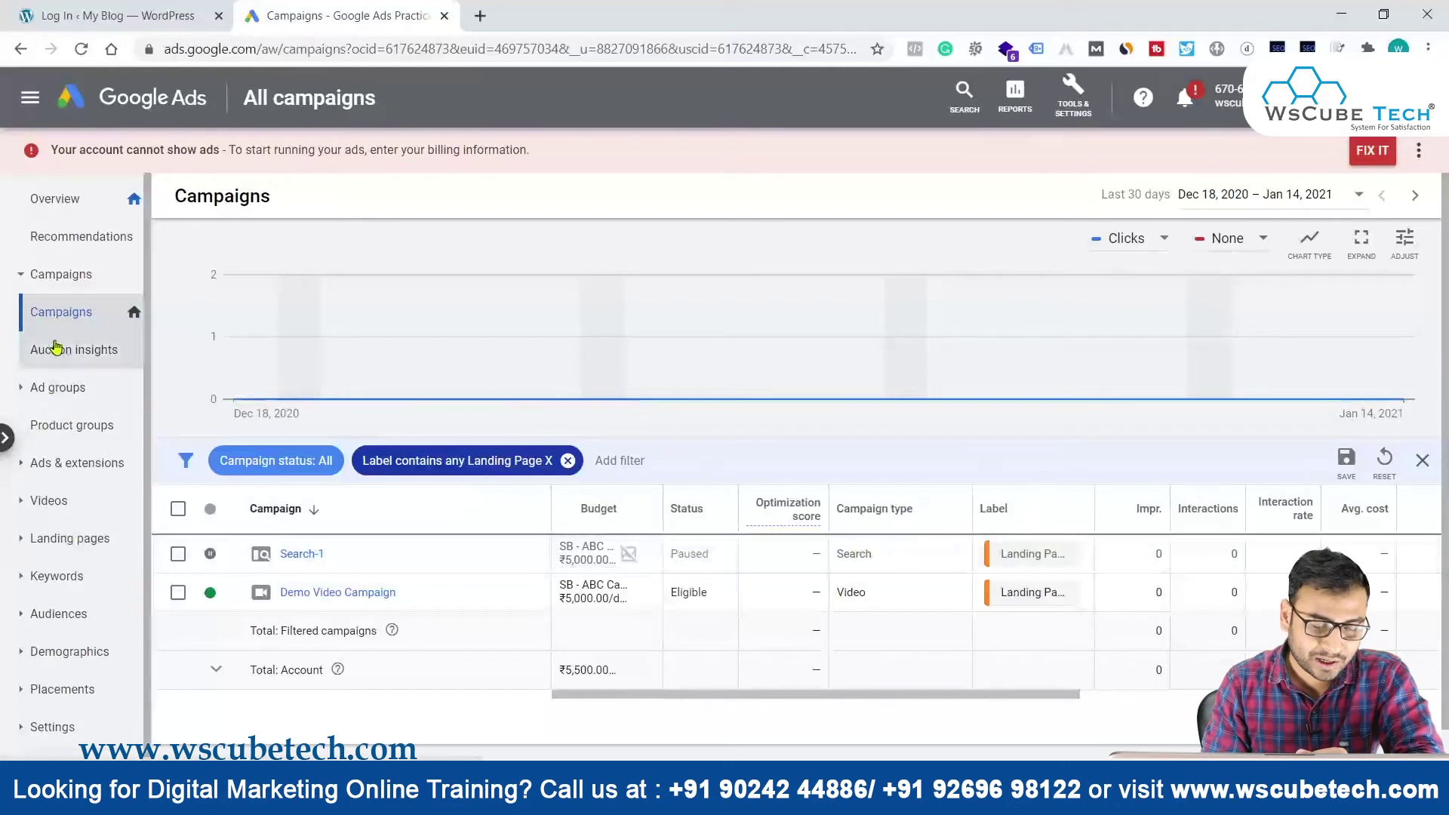
Open the account's Search Keywords list and go down to its keyword rows
{"action": "left_click", "coordinate": [71, 577]}
{"action": "left_click", "coordinate": [82, 704]}
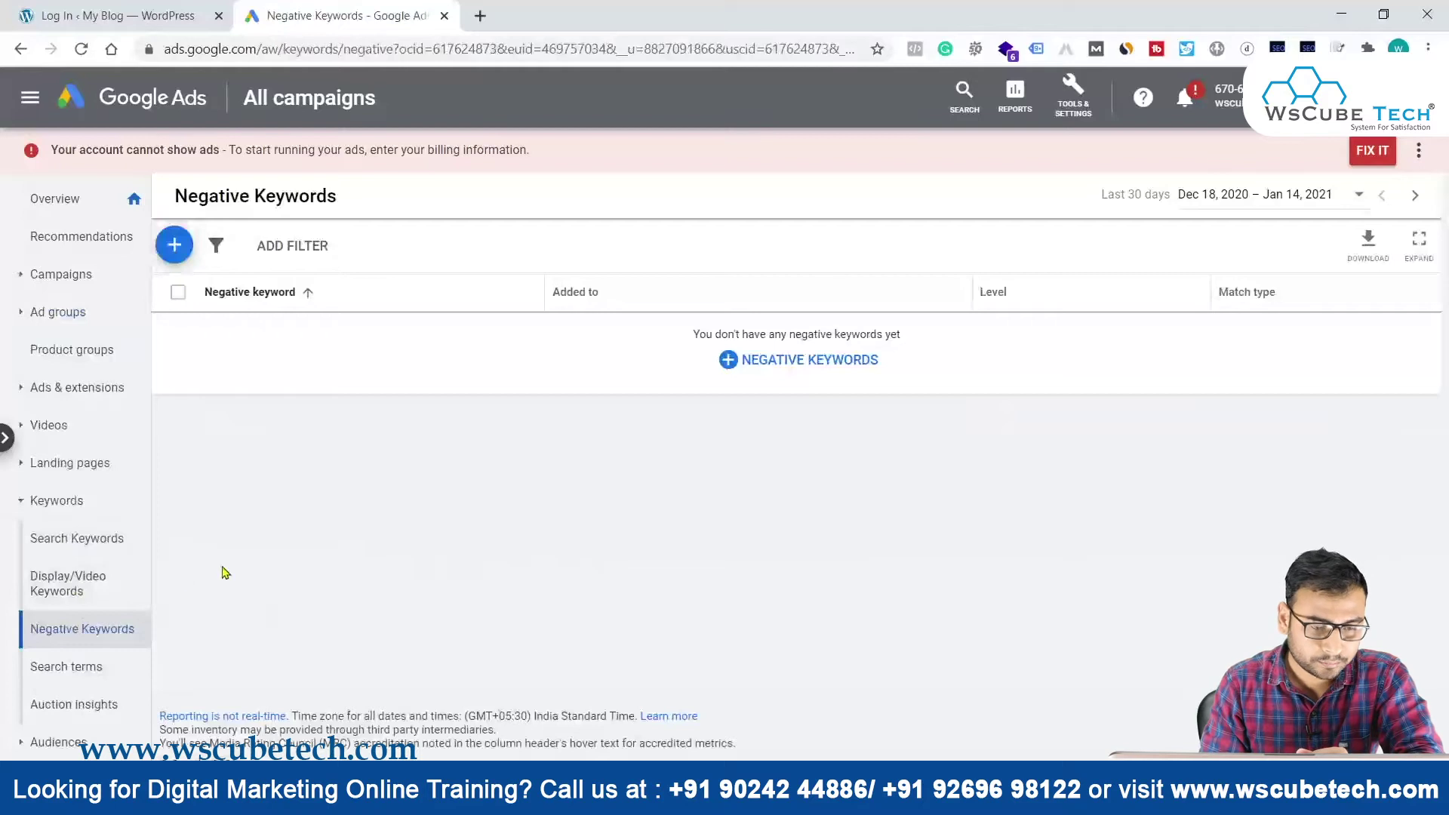
{"action": "left_click", "coordinate": [66, 539]}
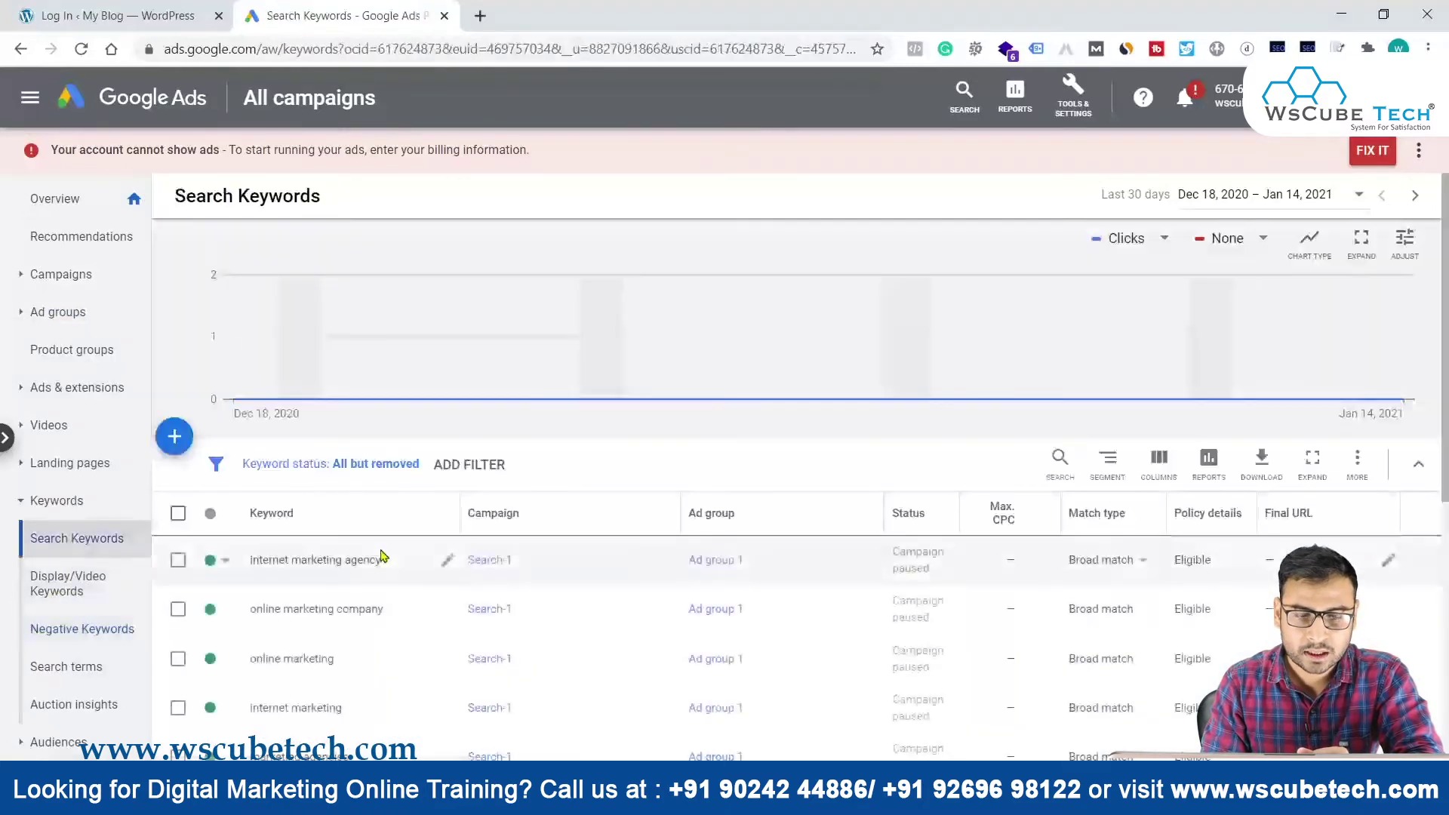
{"action": "scroll", "coordinate": [491, 559], "scroll_direction": "down", "scroll_amount": 6}
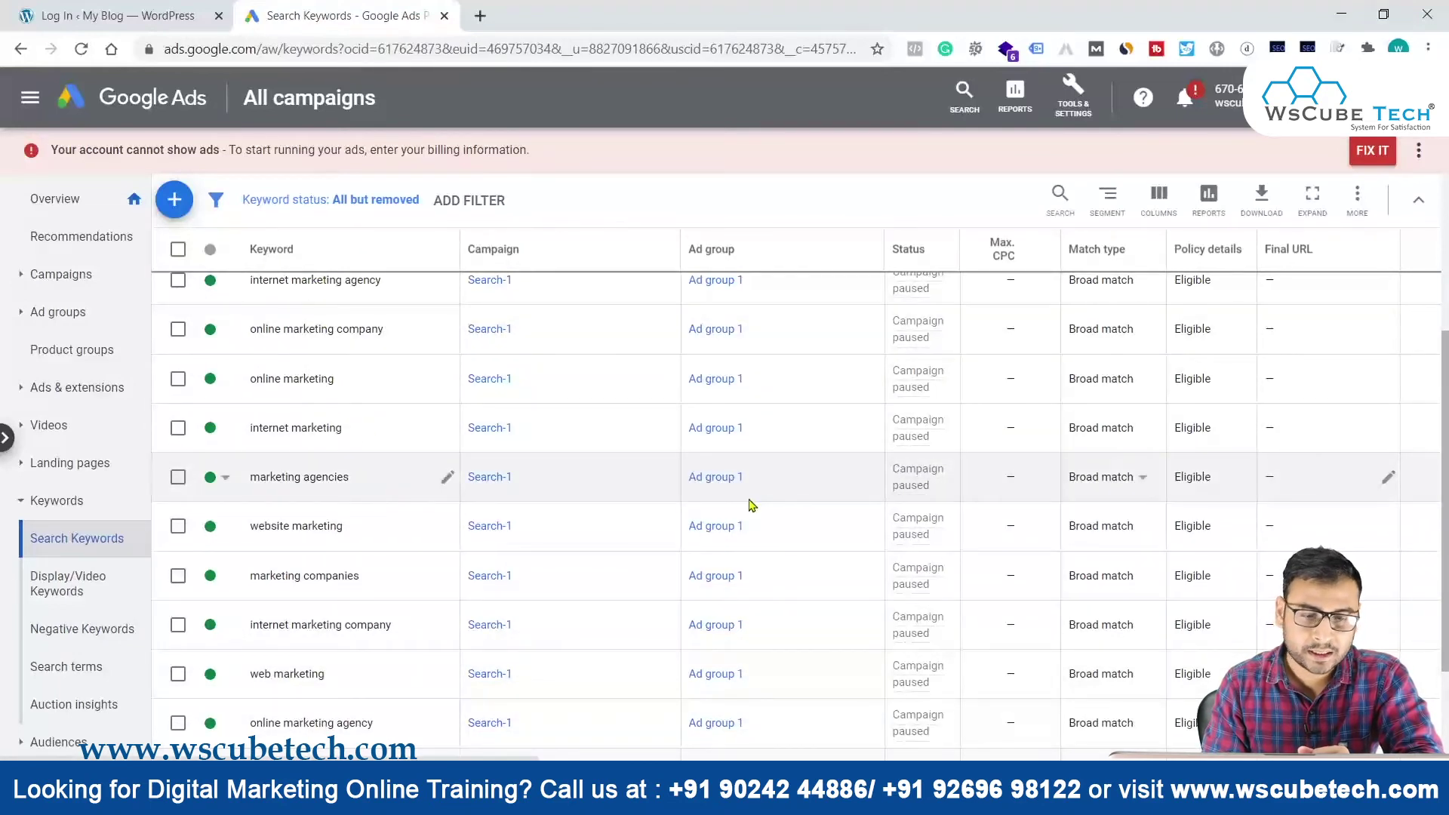
Review the planned item about associating the best keywords with labels in the Notepad notes, and return to the keyword list
{"action": "left_click", "coordinate": [906, 801]}
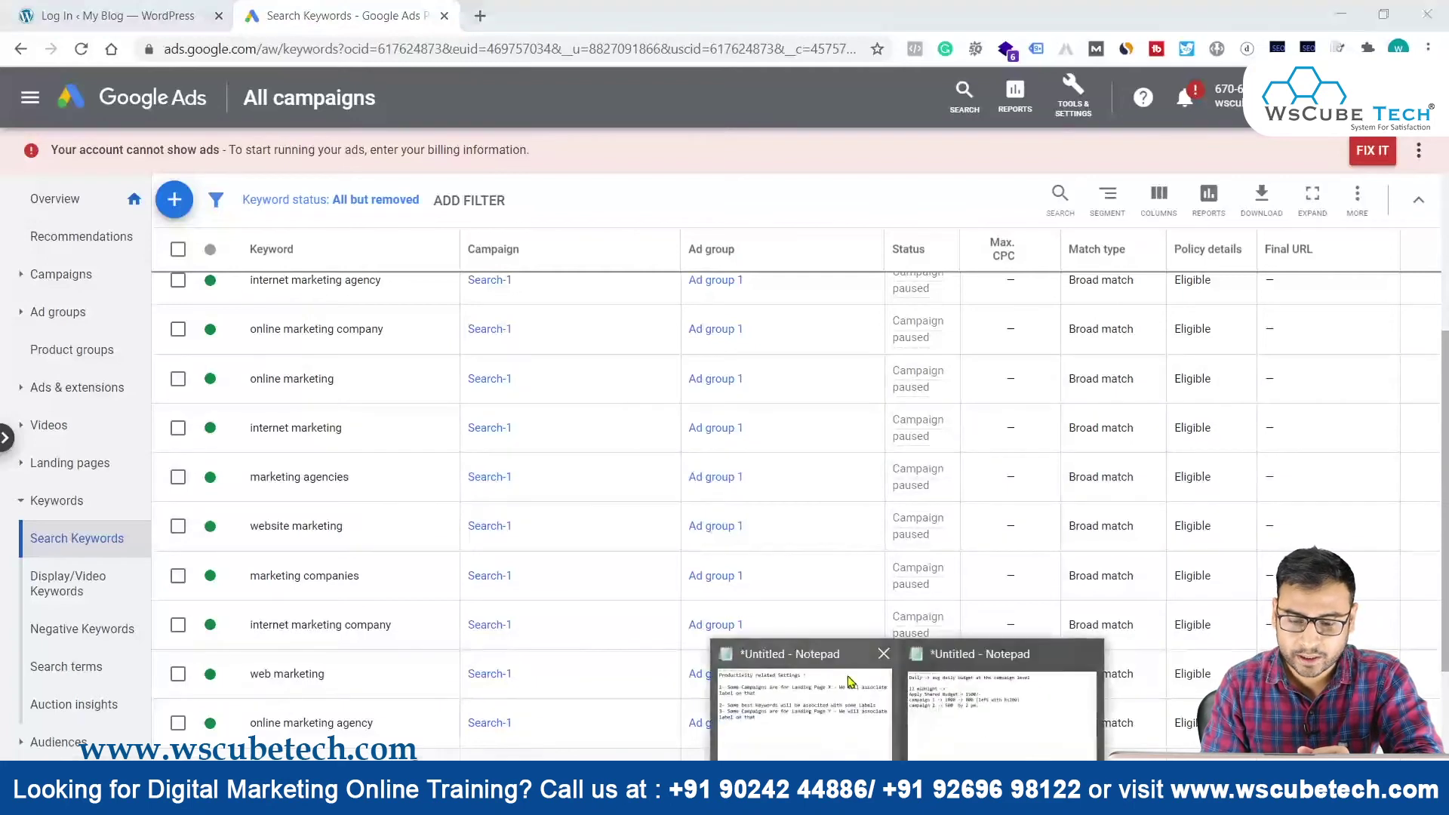
{"action": "left_click", "coordinate": [850, 681]}
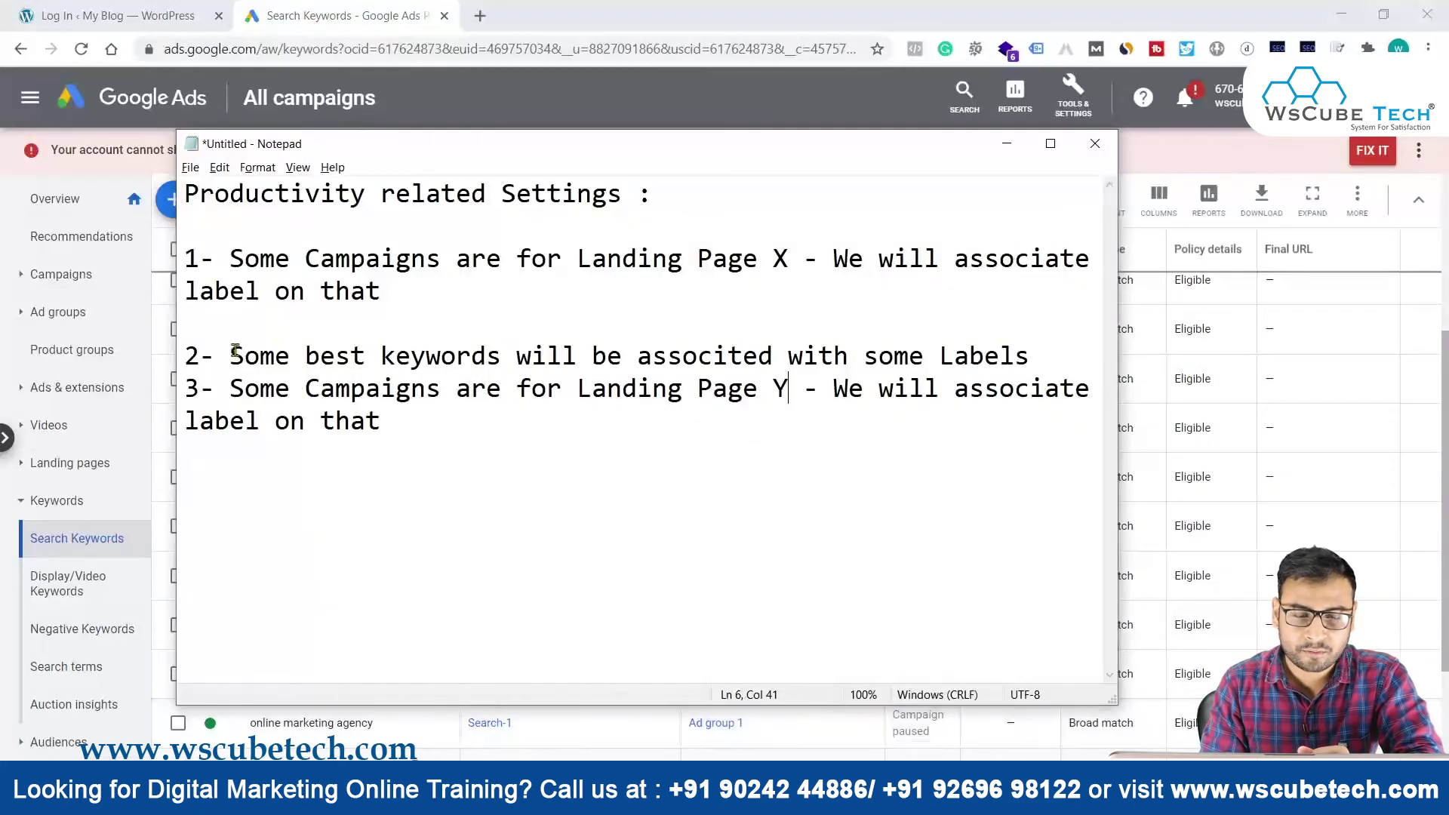
{"action": "left_click_drag", "start_coordinate": [235, 352], "coordinate": [411, 352]}
{"action": "right_click", "coordinate": [412, 466]}
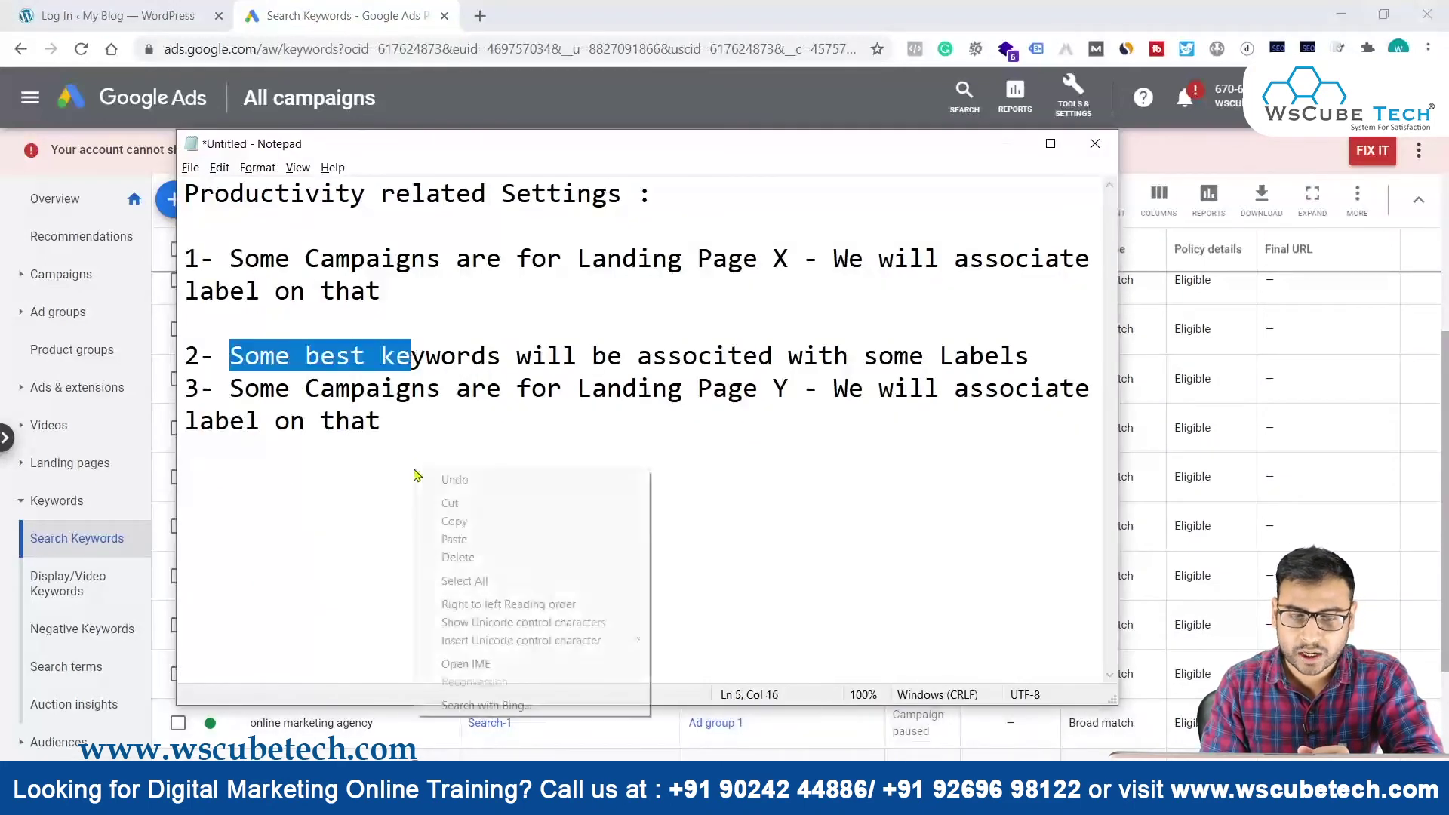
{"action": "left_click", "coordinate": [487, 388]}
{"action": "left_click", "coordinate": [997, 148]}
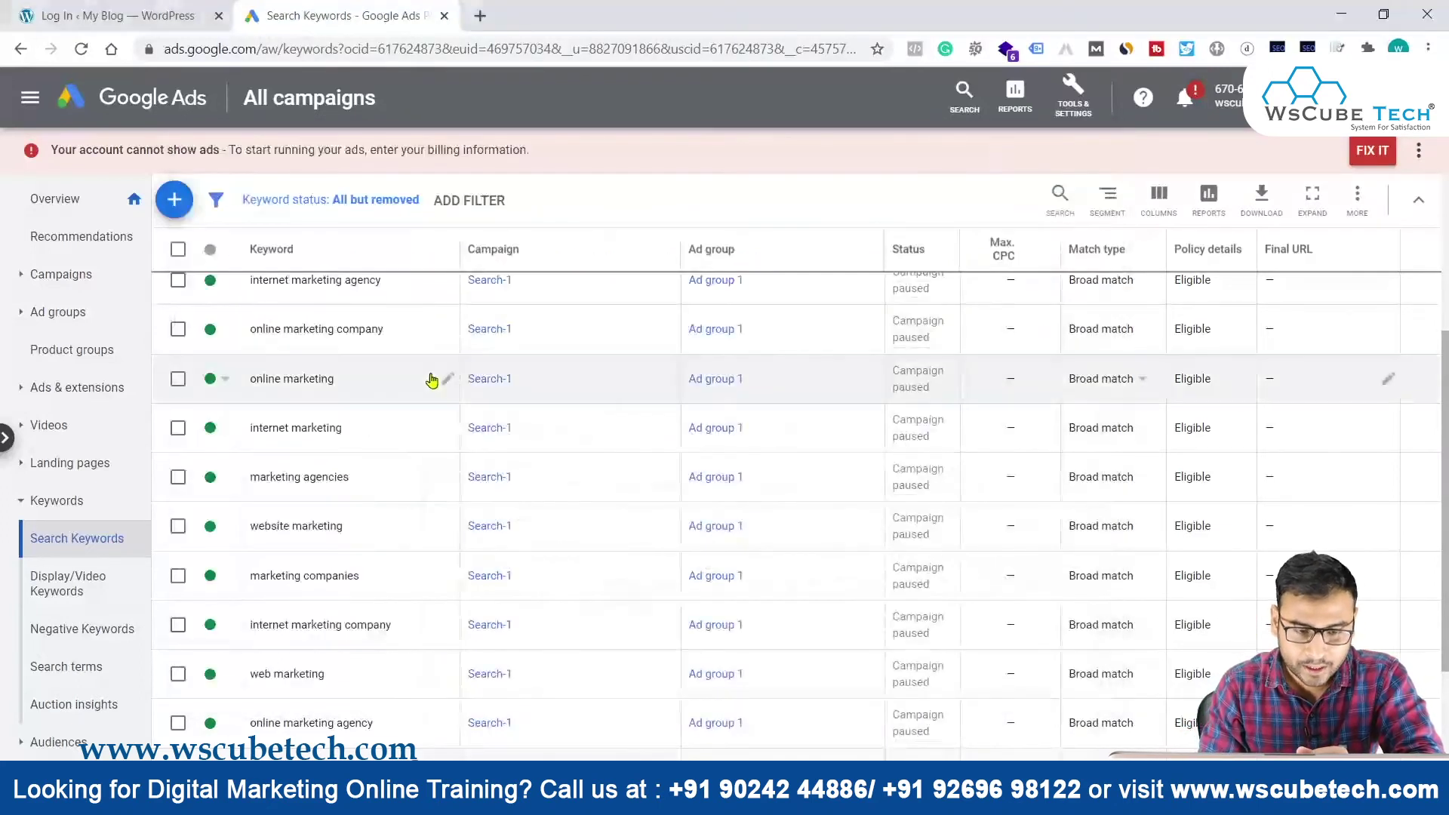
Create a light red label named "Best Keywords" and apply it to the keywords internet marketing agency, online marketing company and online marketing
{"action": "scroll", "coordinate": [430, 378], "scroll_direction": "up", "scroll_amount": 5}
{"action": "left_click", "coordinate": [177, 559]}
{"action": "left_click", "coordinate": [177, 608]}
{"action": "left_click", "coordinate": [178, 657]}
{"action": "scroll", "coordinate": [443, 368], "scroll_direction": "down", "scroll_amount": 3}
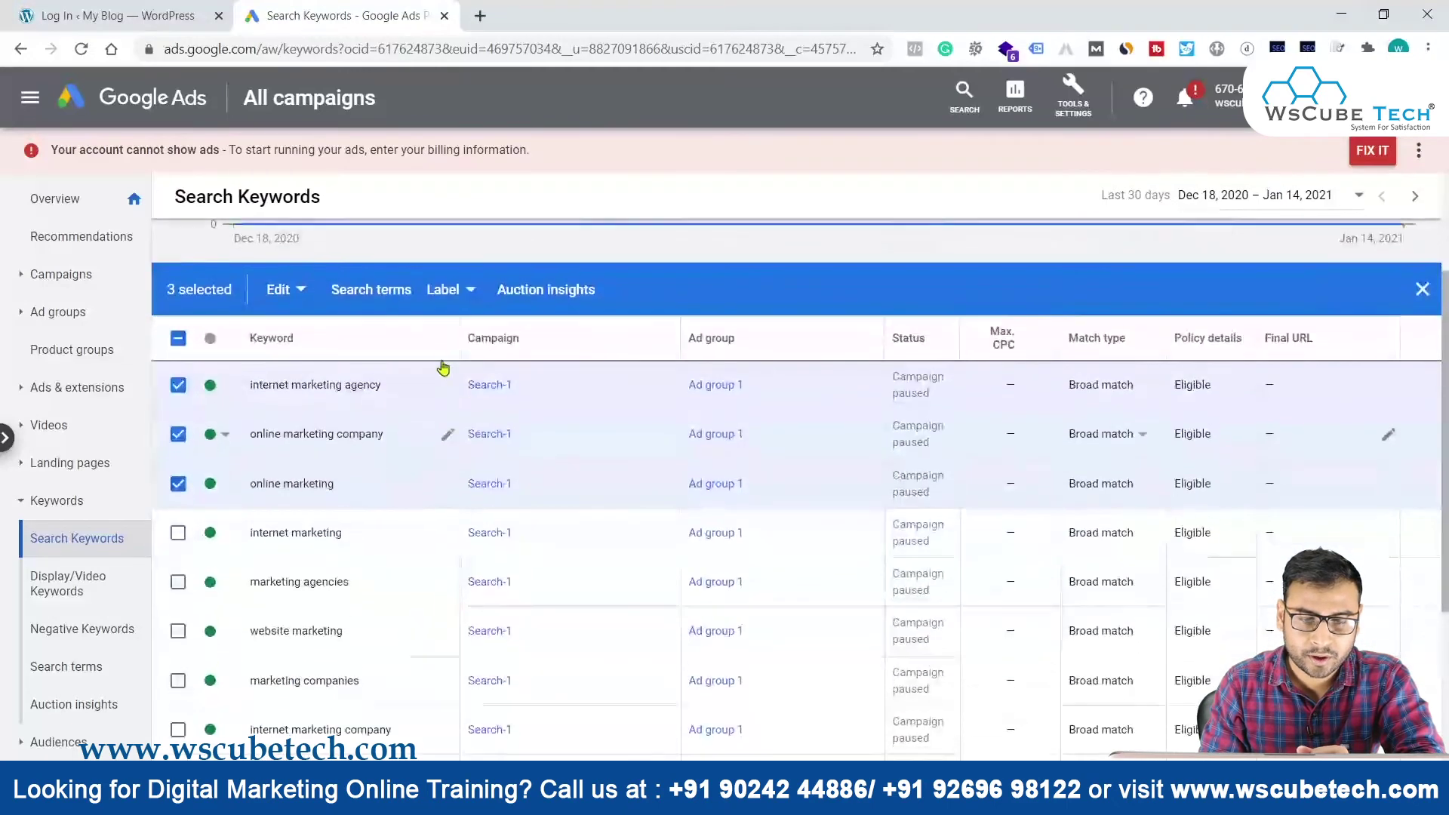
{"action": "left_click", "coordinate": [444, 290]}
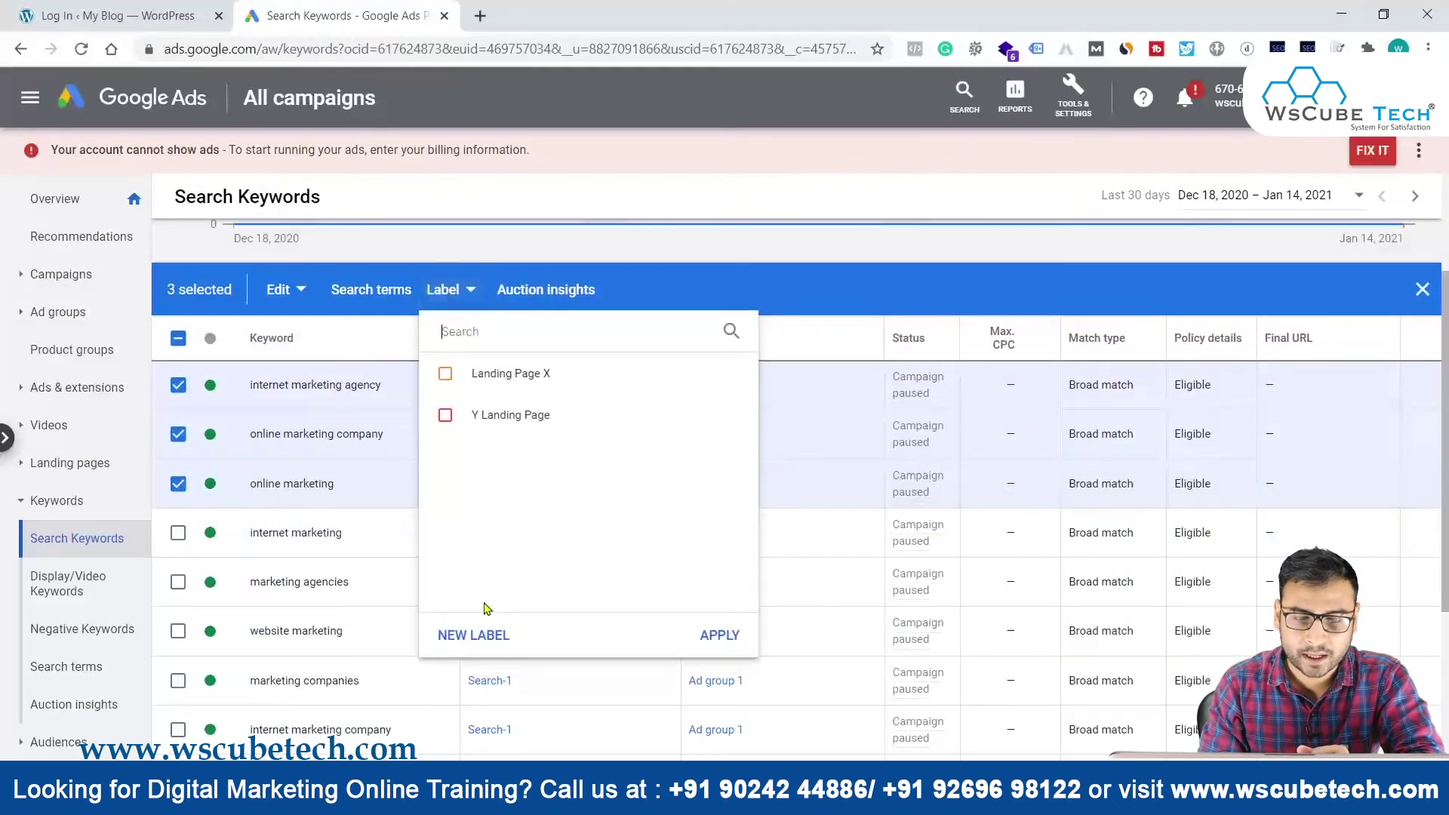
{"action": "left_click", "coordinate": [466, 636]}
{"action": "left_click", "coordinate": [453, 400]}
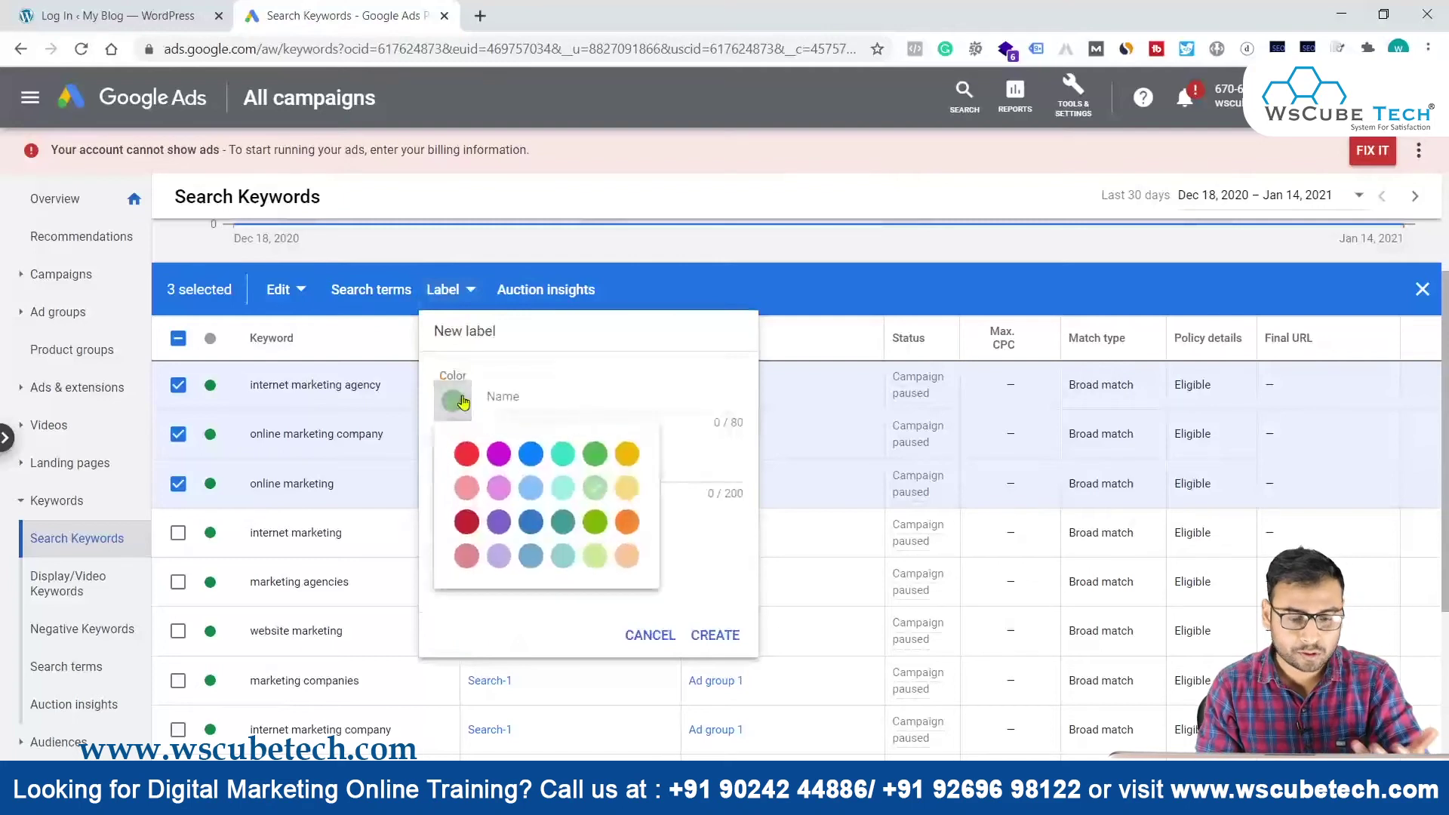
{"action": "left_click", "coordinate": [464, 479]}
{"action": "left_click", "coordinate": [515, 391]}
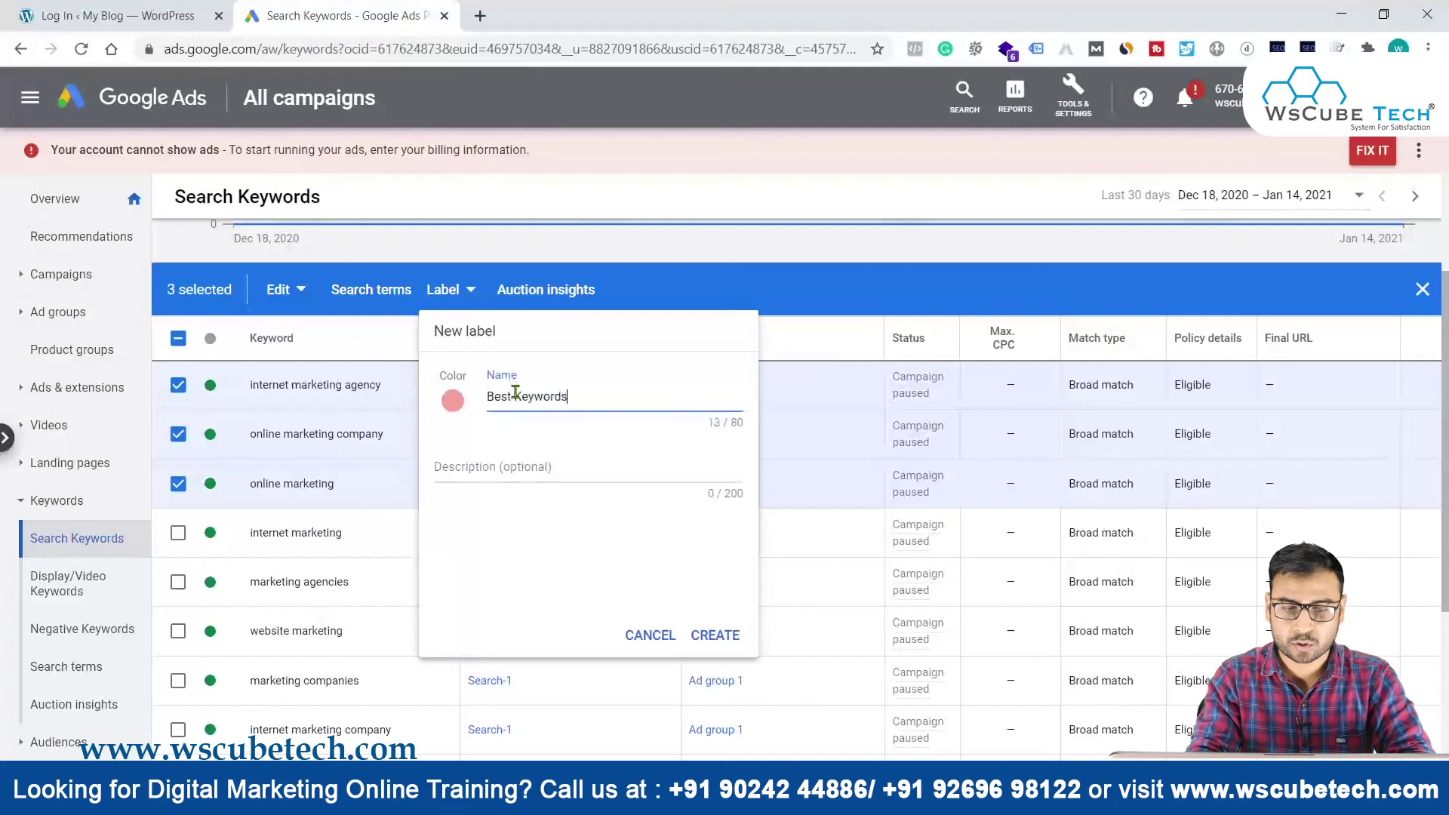
{"action": "left_click", "coordinate": [720, 635]}
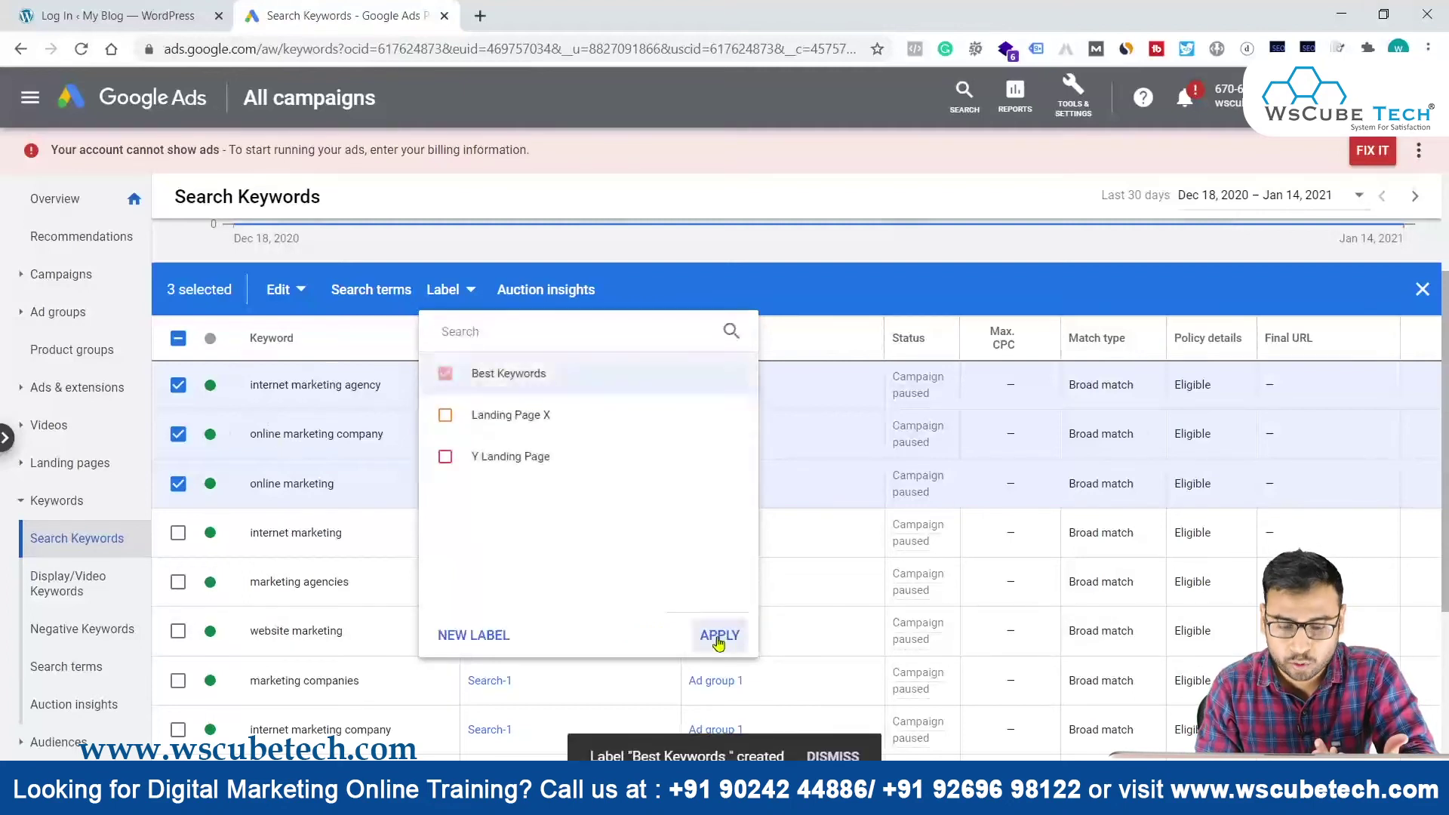
{"action": "left_click", "coordinate": [716, 637]}
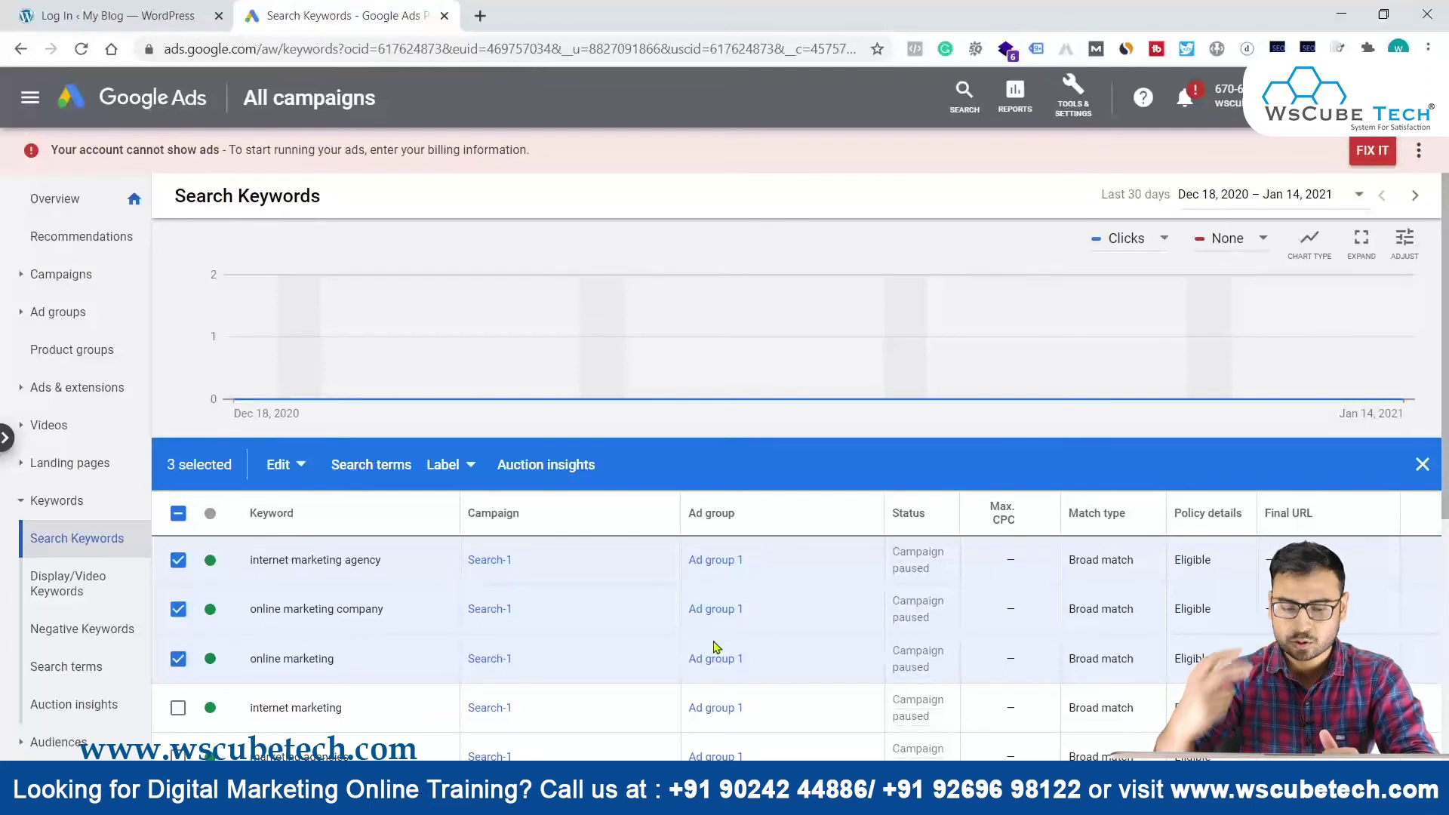
Clear the keyword selection and add the Label column to the Search Keywords table
{"action": "scroll", "coordinate": [819, 639], "scroll_direction": "right", "scroll_amount": 5}
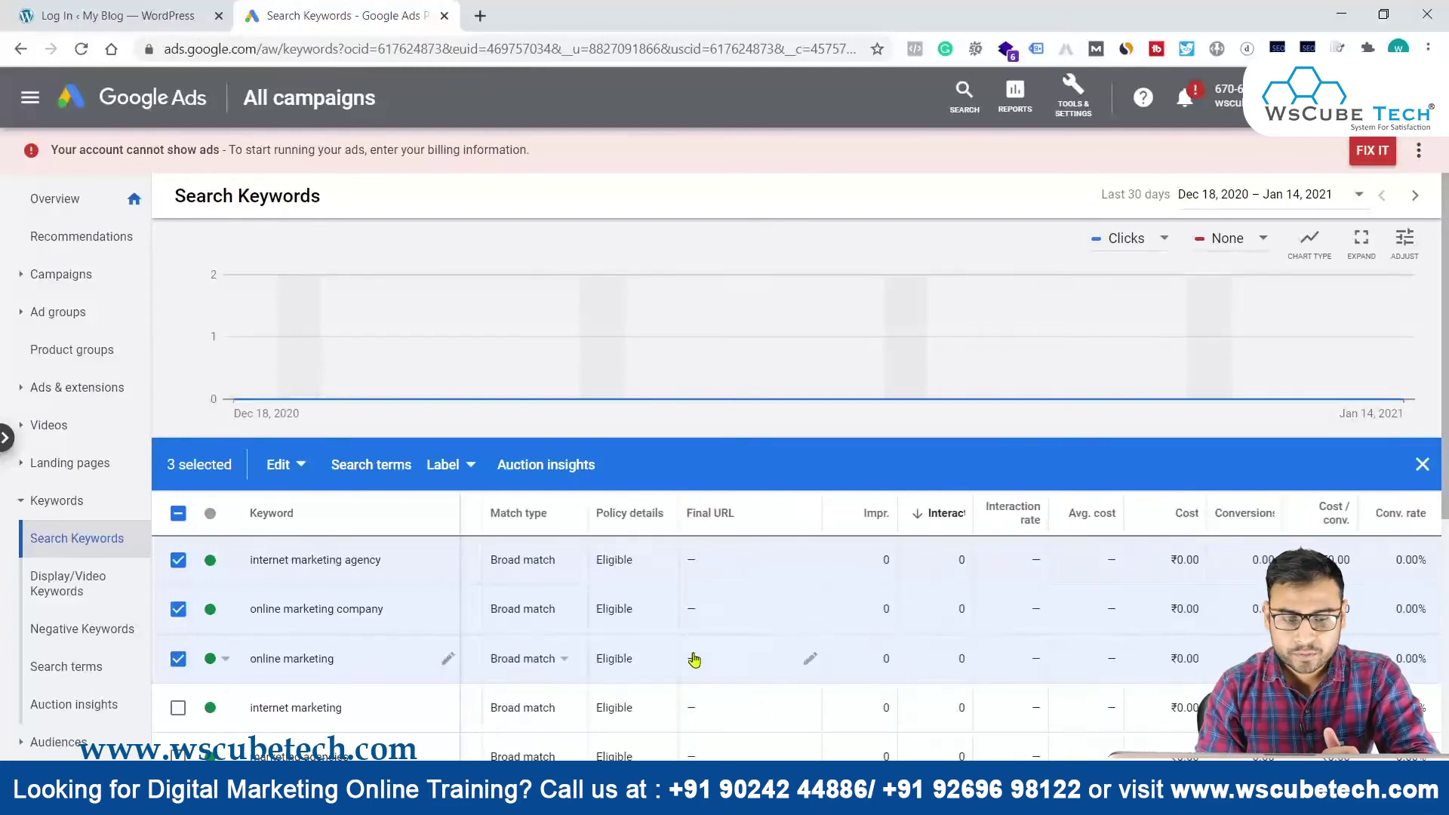
{"action": "scroll", "coordinate": [689, 659], "scroll_direction": "left", "scroll_amount": 5}
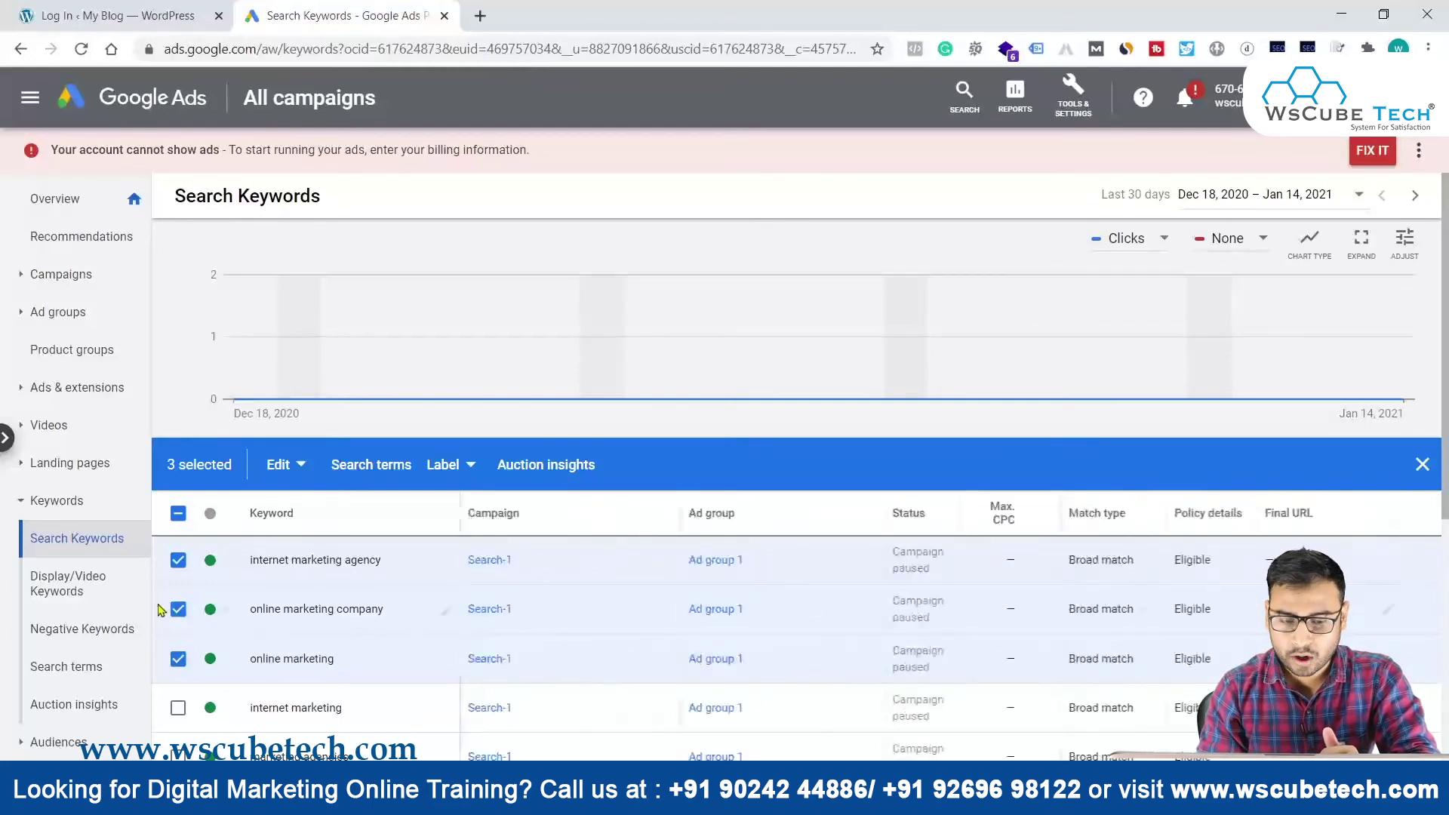
{"action": "left_click", "coordinate": [1422, 464]}
{"action": "left_click", "coordinate": [1159, 462]}
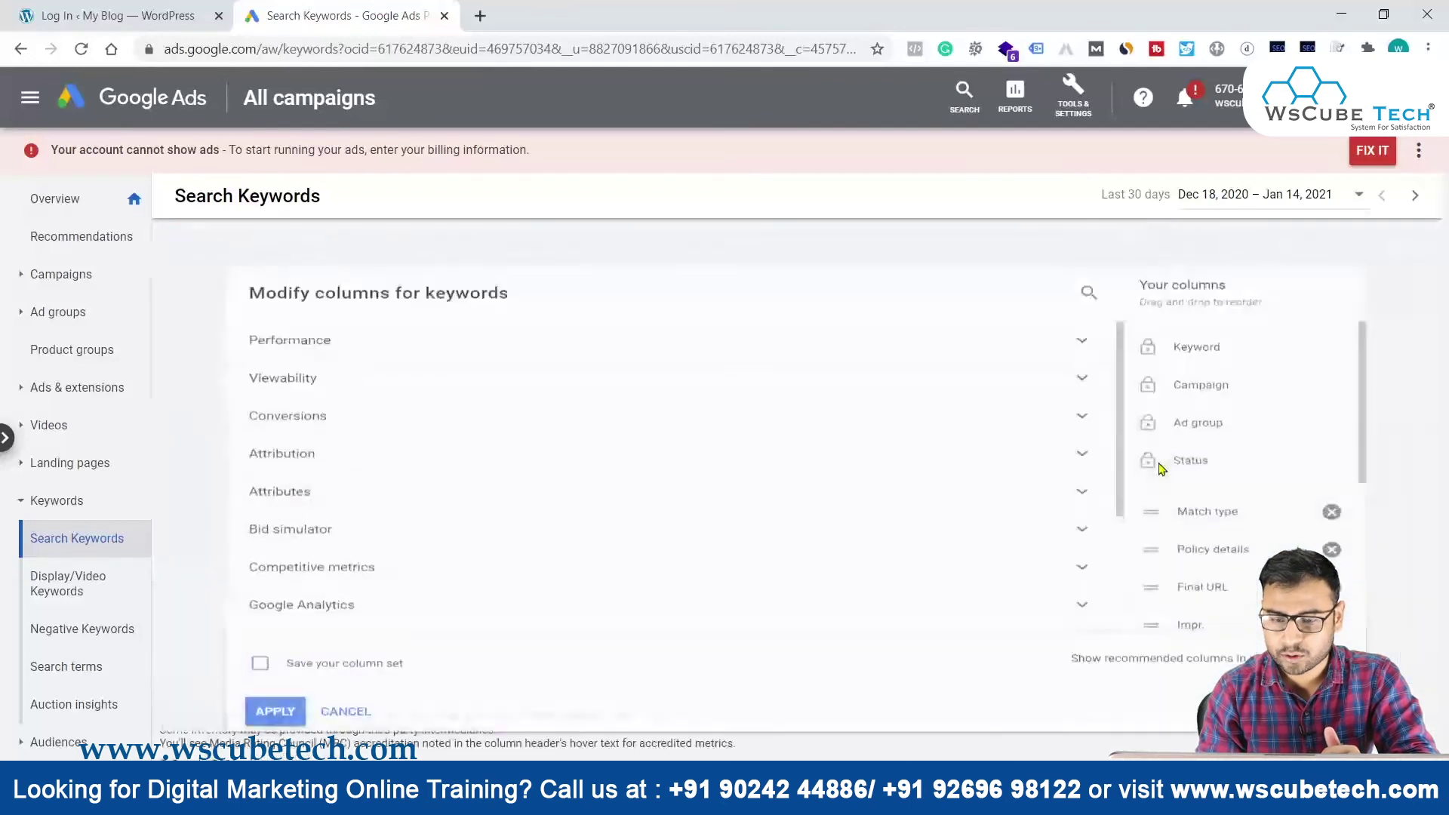
{"action": "left_click", "coordinate": [1104, 245]}
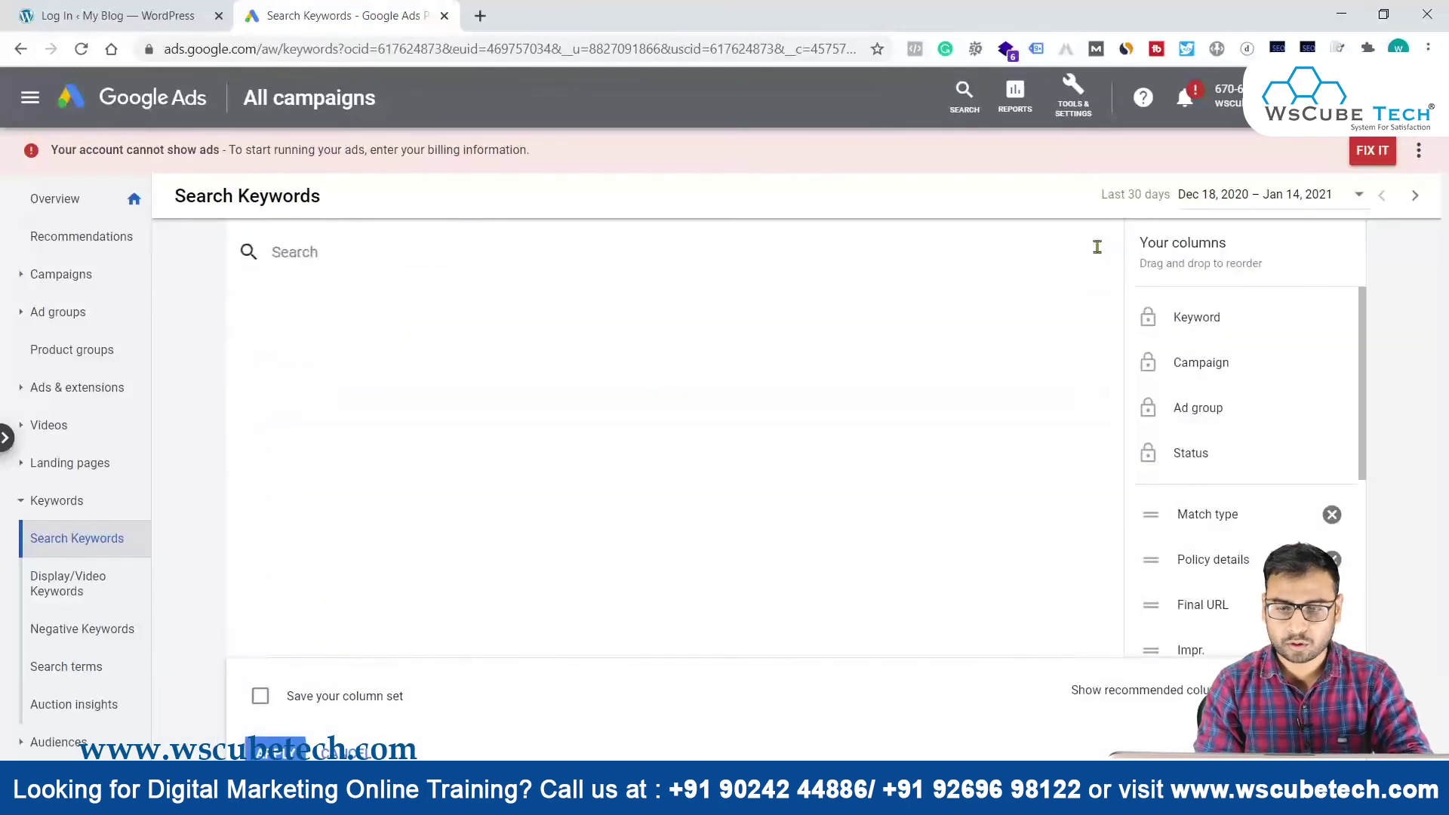
{"action": "type", "text": "label"}
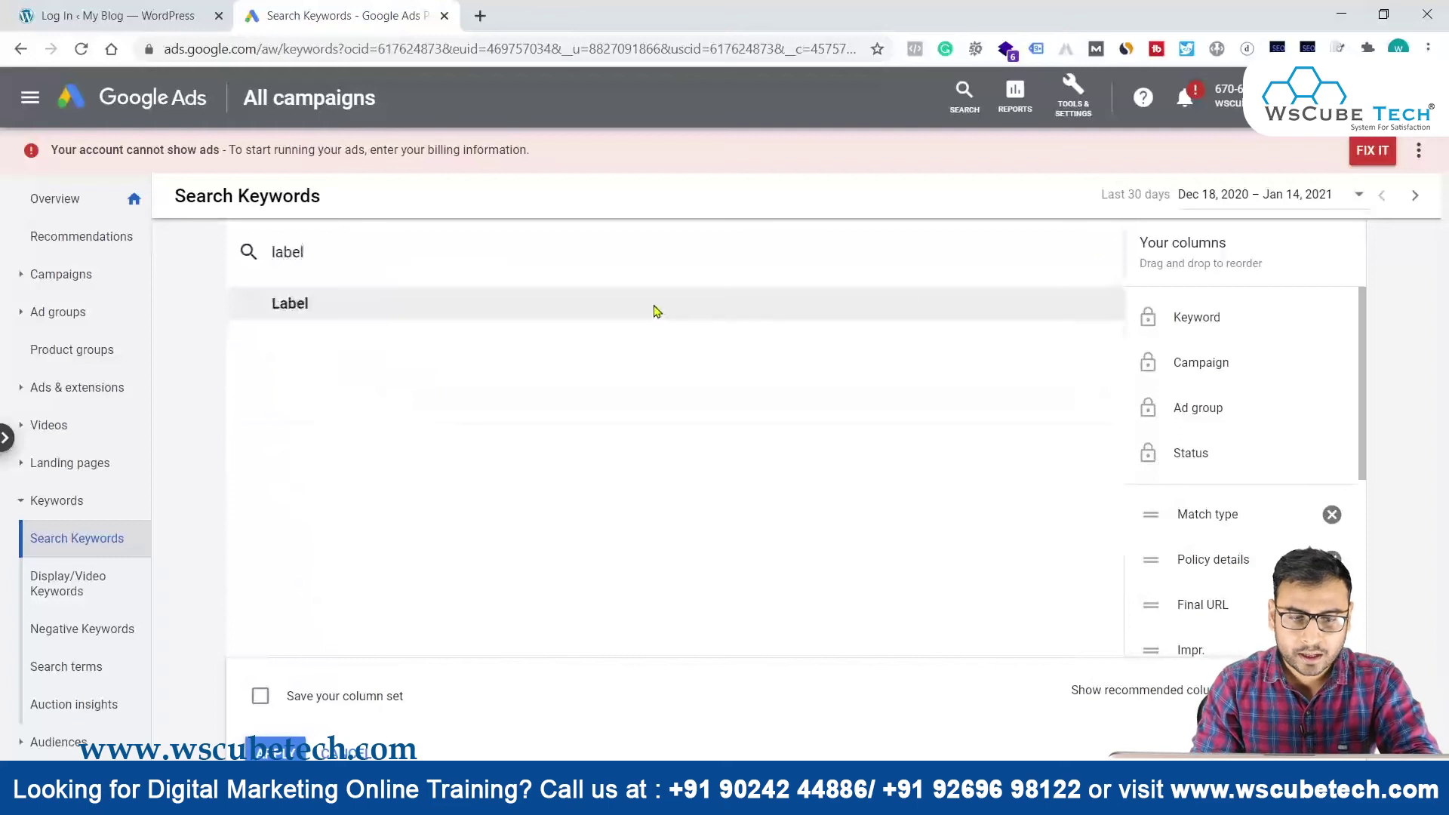
{"action": "left_click", "coordinate": [655, 305]}
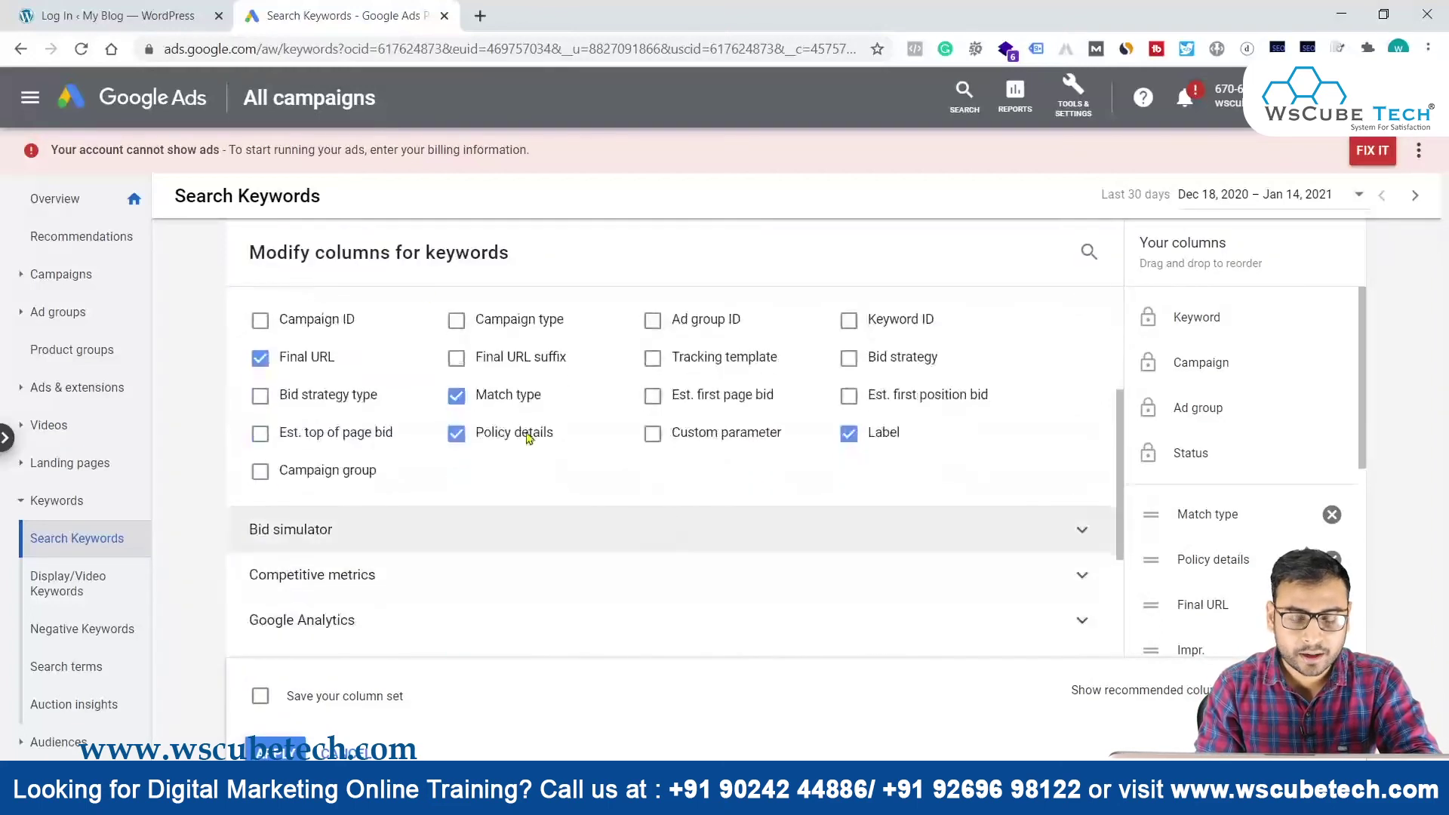
{"action": "left_click", "coordinate": [295, 746]}
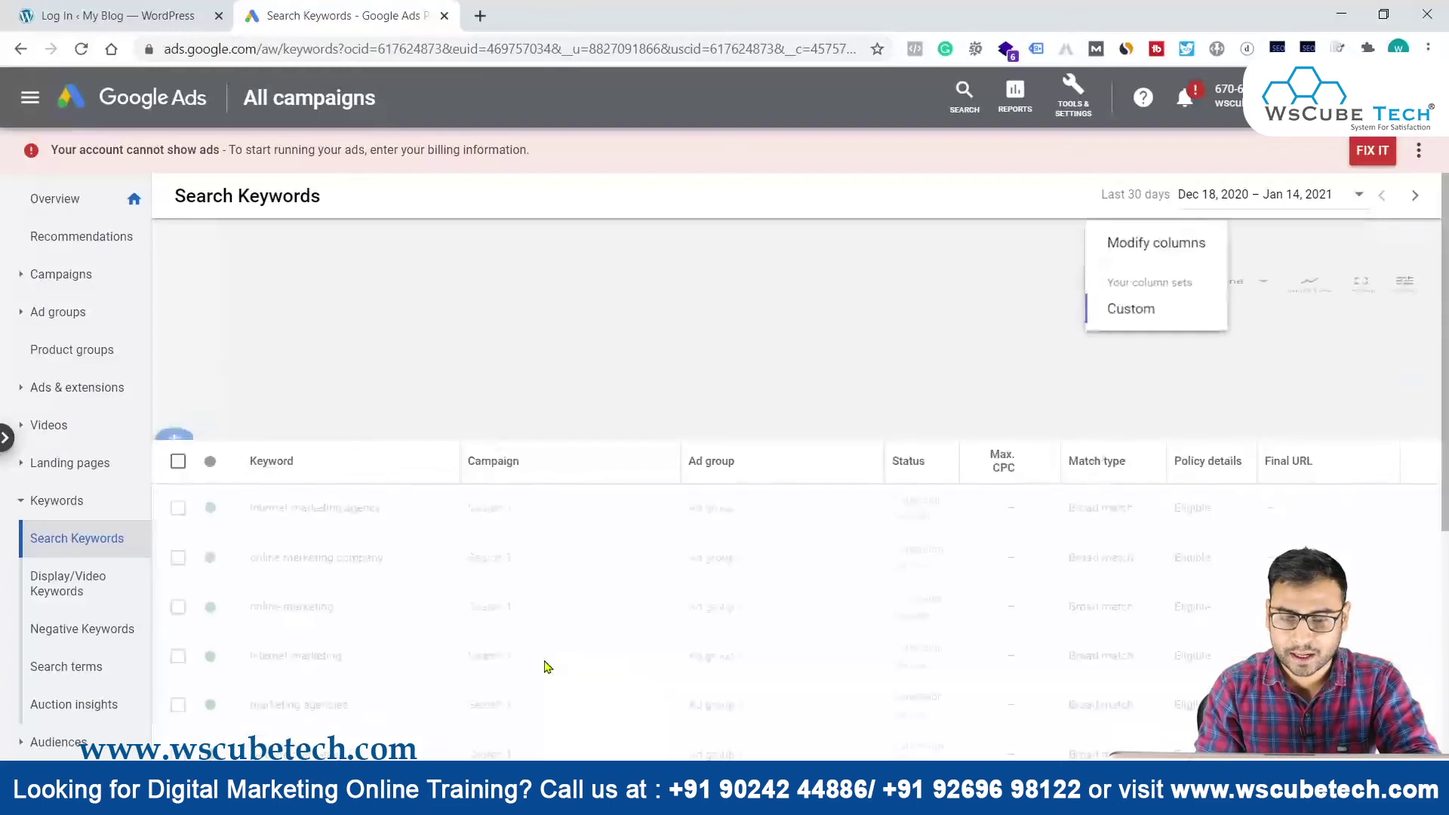
{"action": "scroll", "coordinate": [1342, 636], "scroll_direction": "down", "scroll_amount": 3}
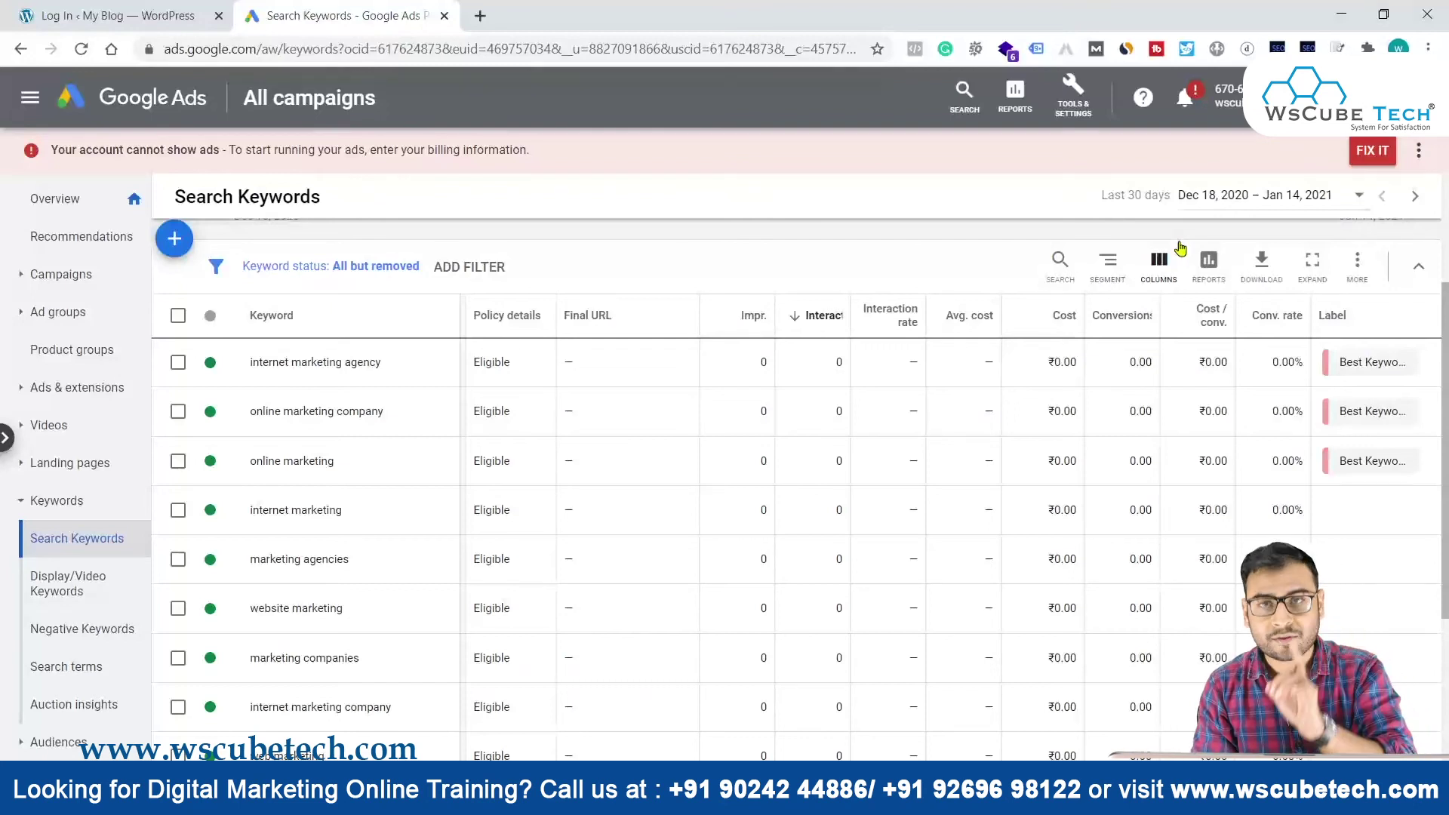
Open the predefined Labels - Keyword report for the account and dismiss the reporting welcome message
{"action": "left_click", "coordinate": [1206, 259]}
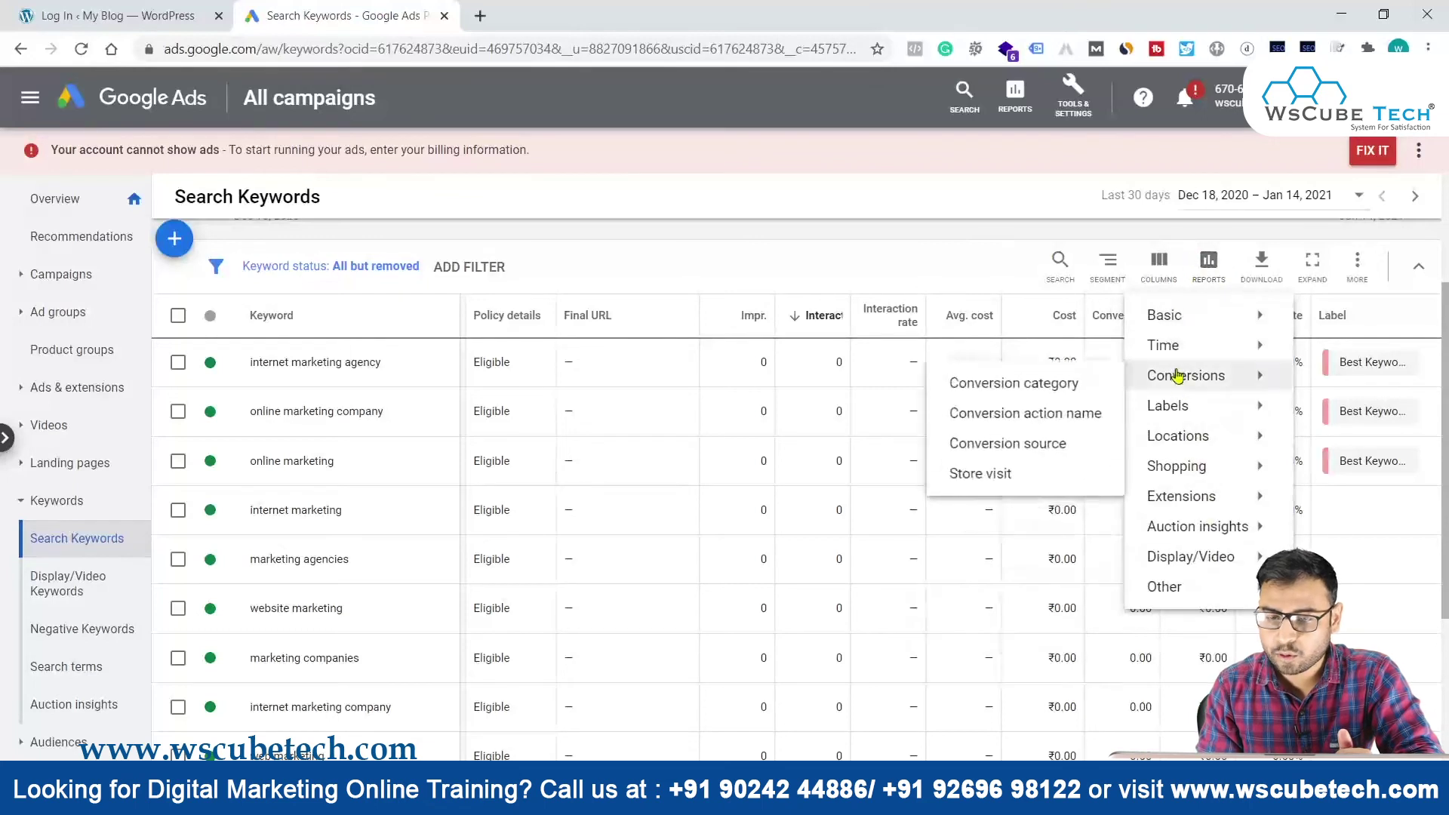
{"action": "mouse_move", "coordinate": [1176, 411]}
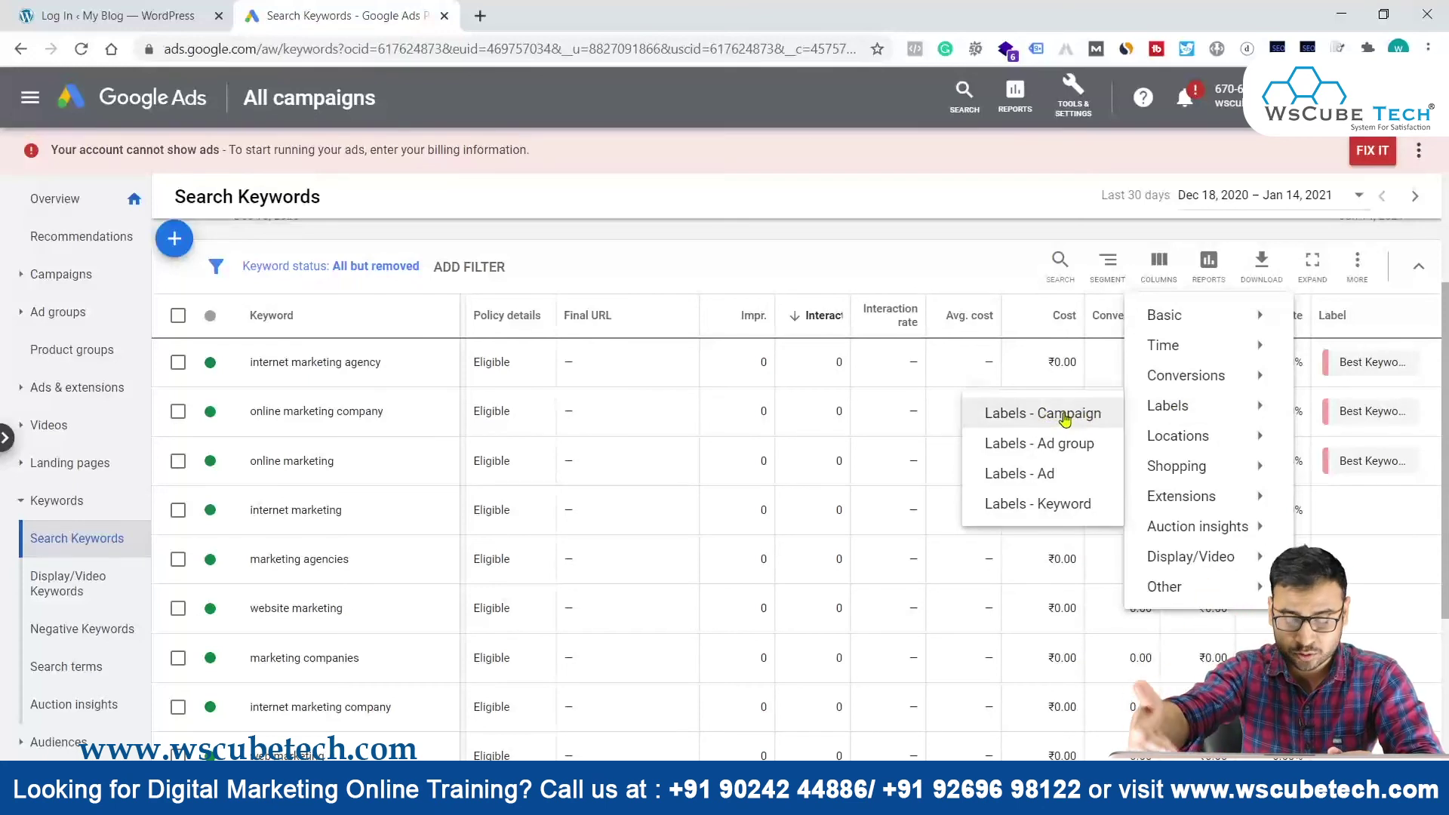
{"action": "left_click", "coordinate": [1030, 504]}
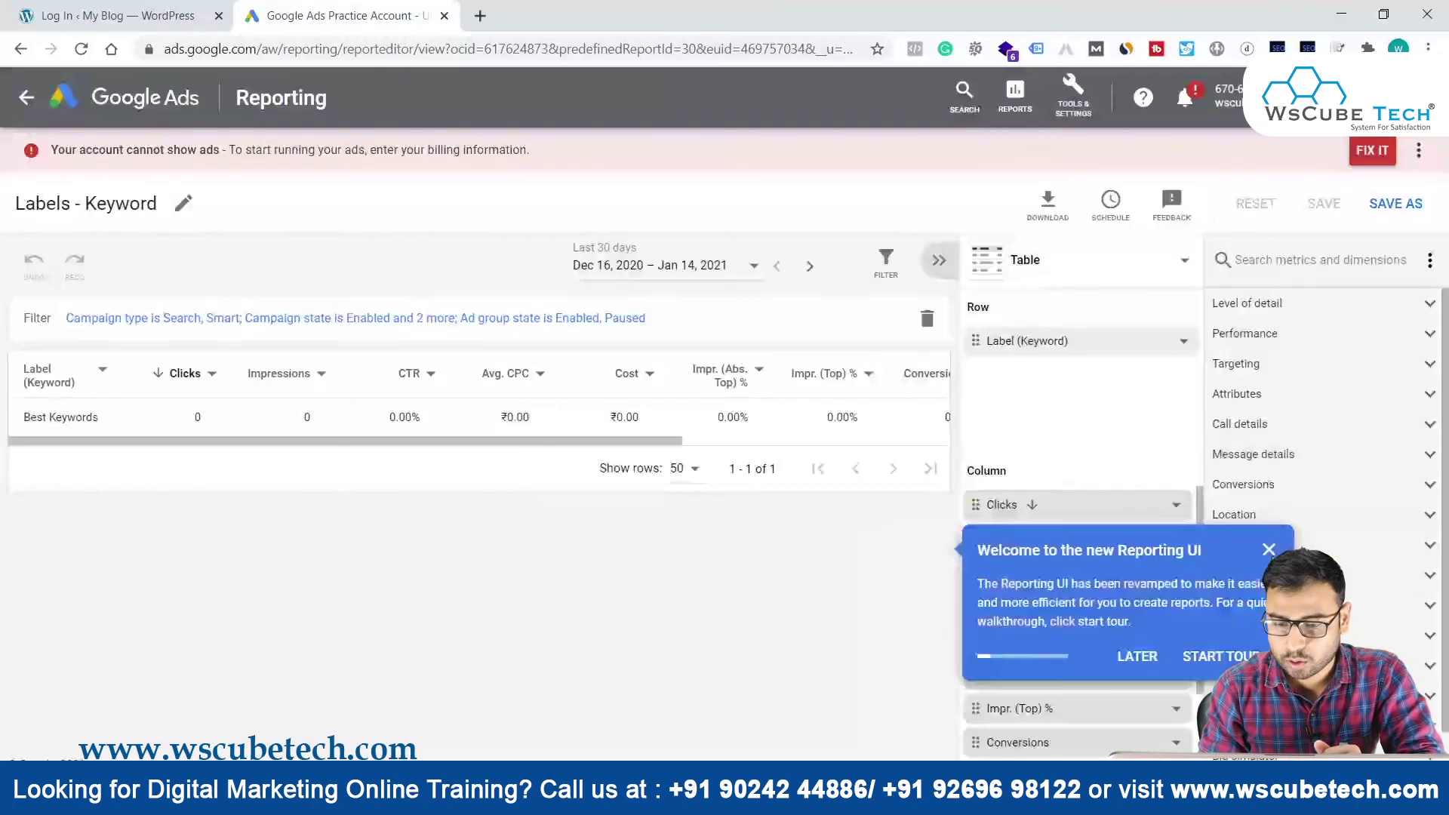
{"action": "left_click", "coordinate": [1268, 549]}
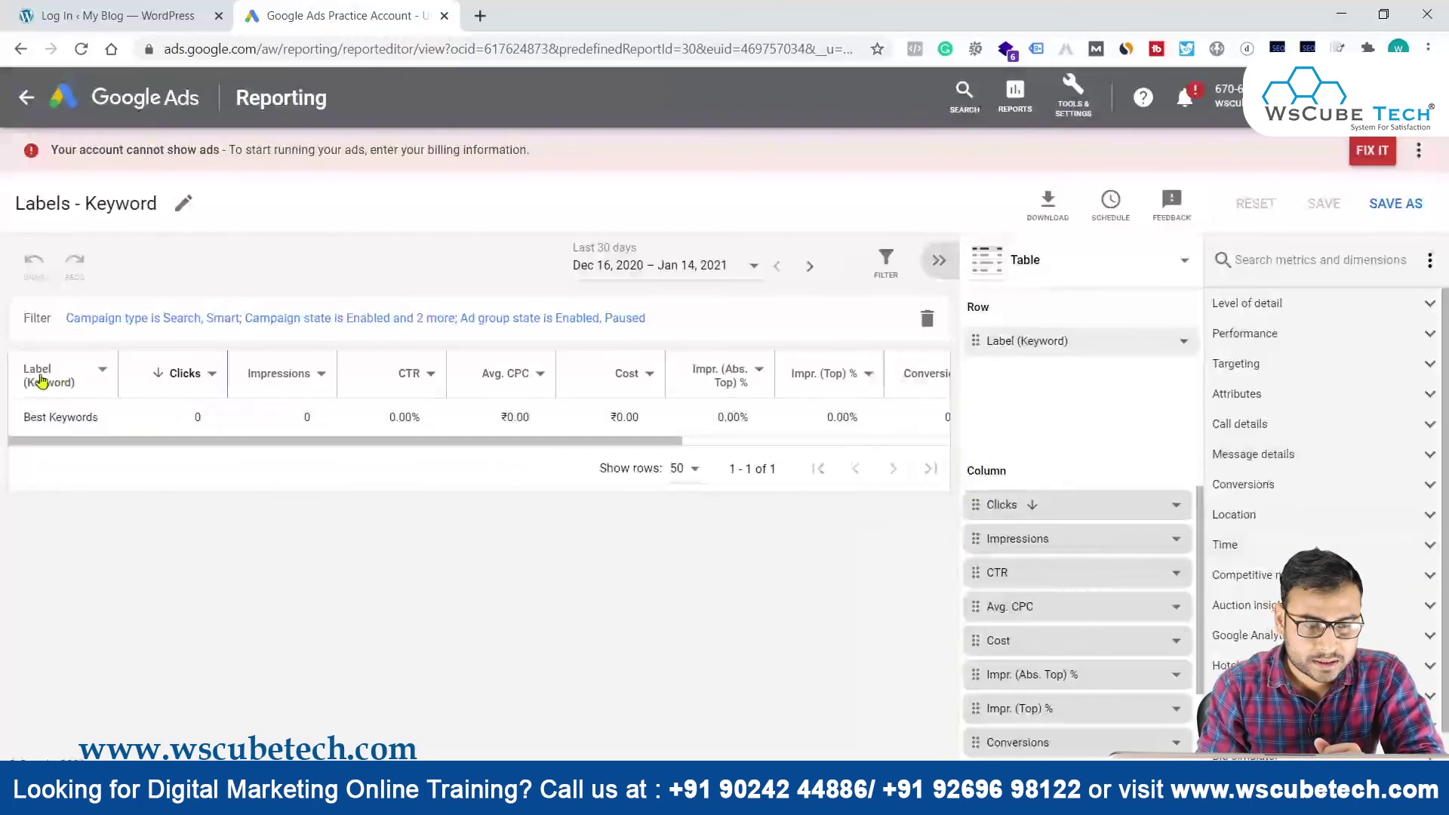